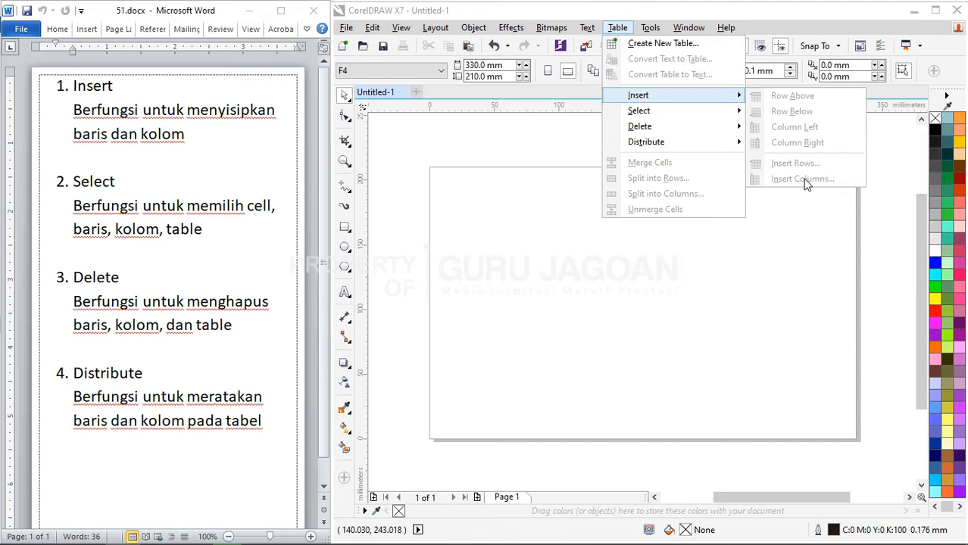
Create a table with 3 rows, 4 columns, 50 mm height and 150 mm width, and move it to the page's upper-left area
click(535, 265)
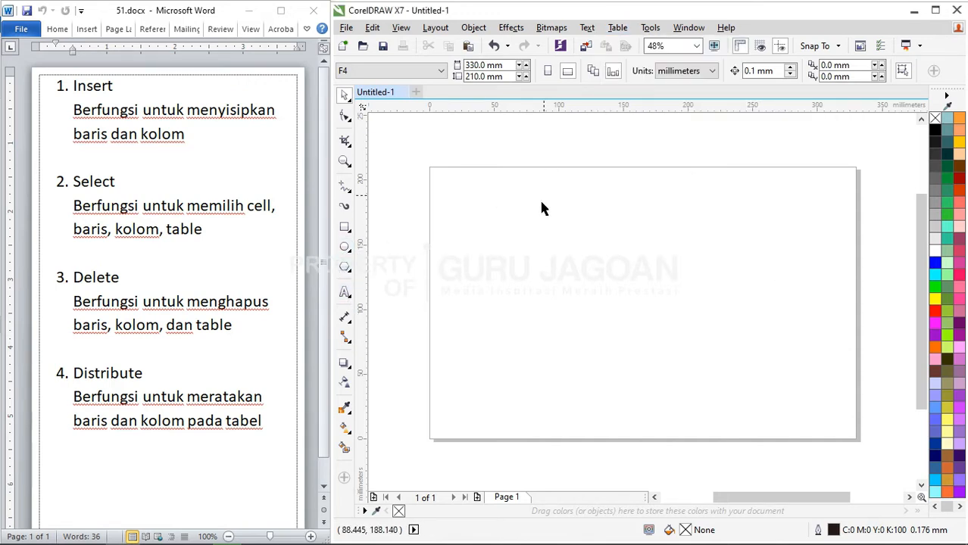
click(617, 28)
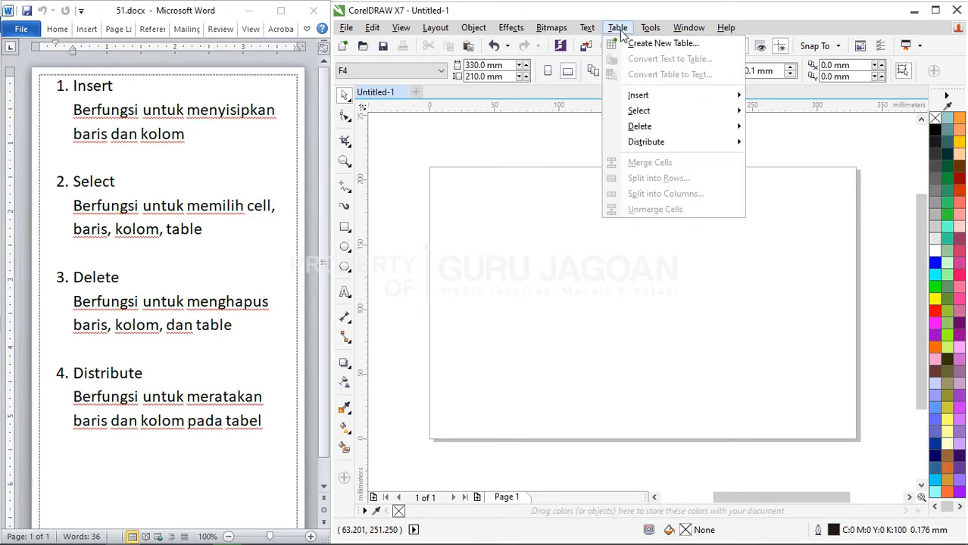
click(639, 45)
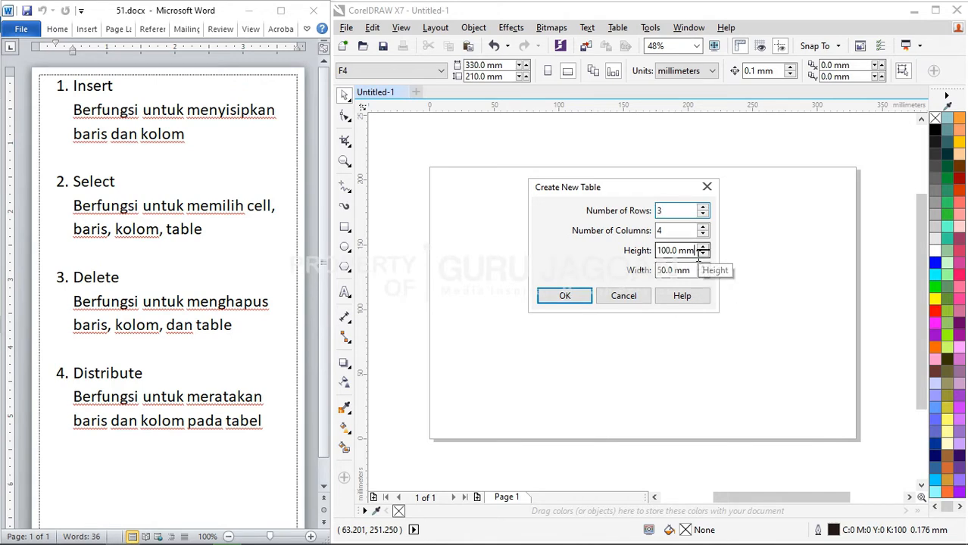
drag(695, 250, 656, 249)
text(50)
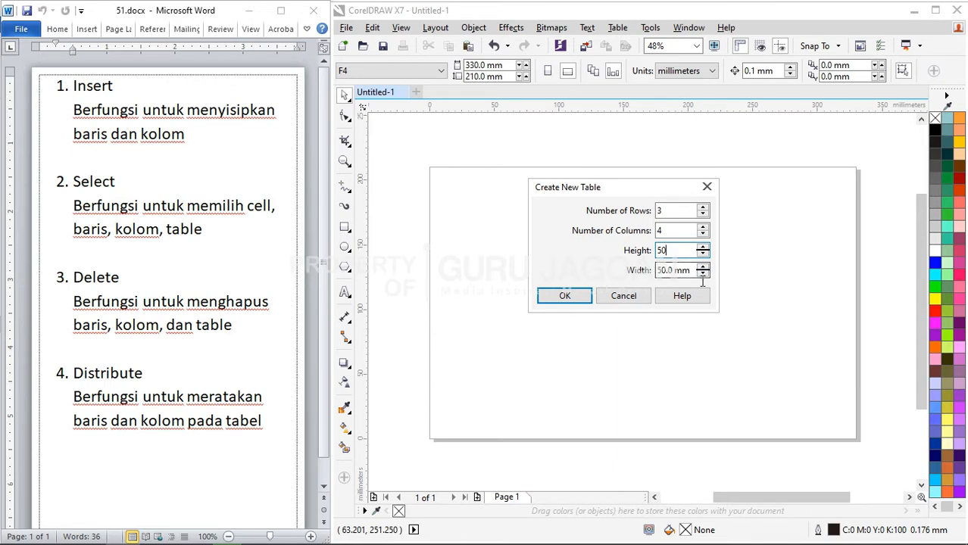
key(Tab)
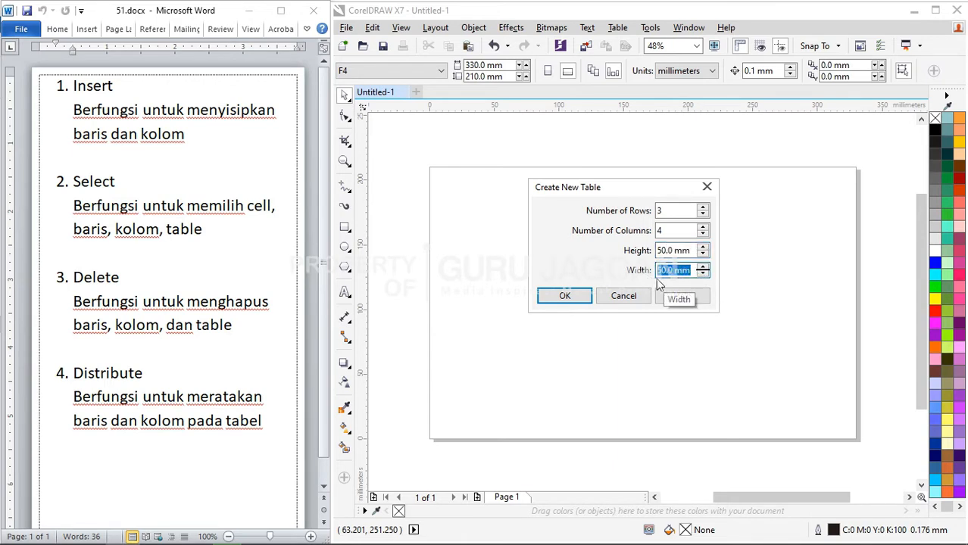
text(150)
click(562, 296)
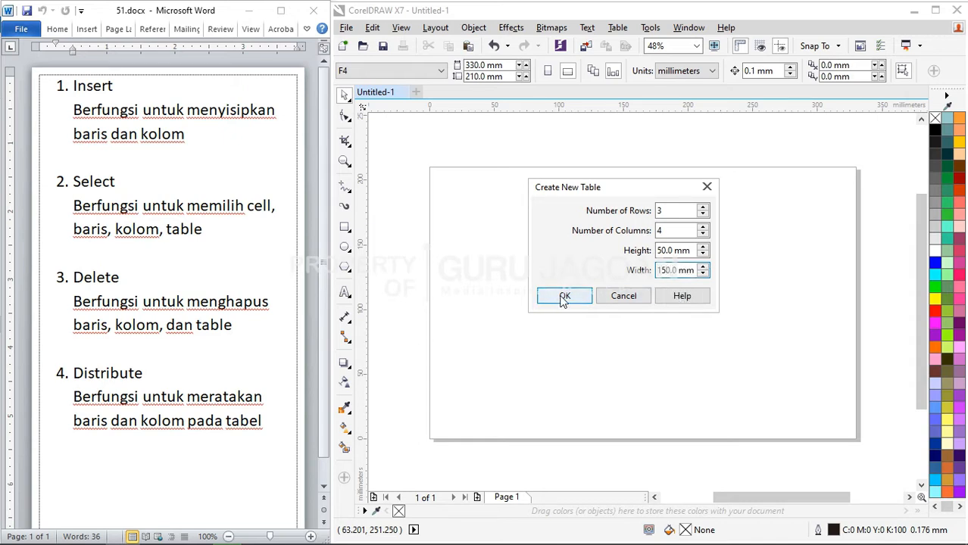
drag(570, 306, 480, 225)
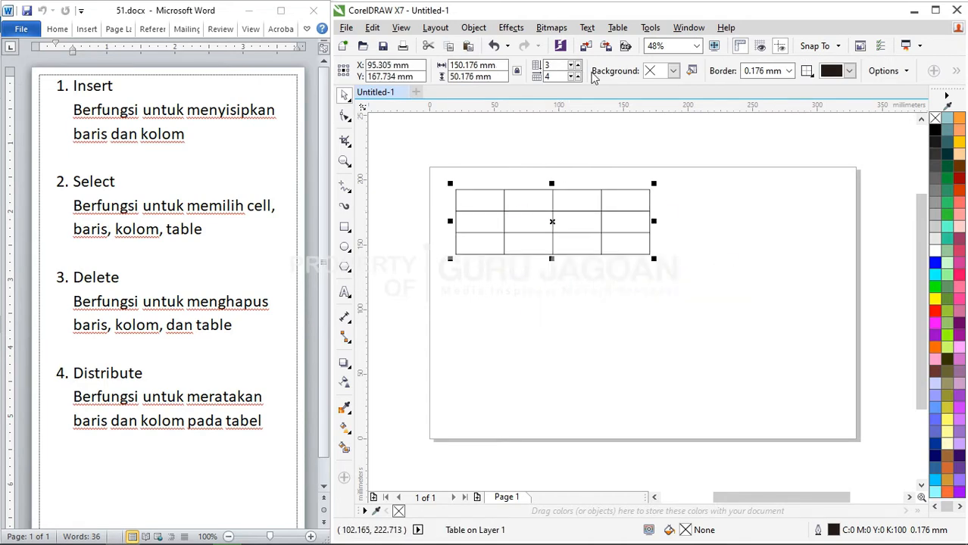
Check the table's insertion options with the whole table selected and with a cell open for text editing
click(615, 30)
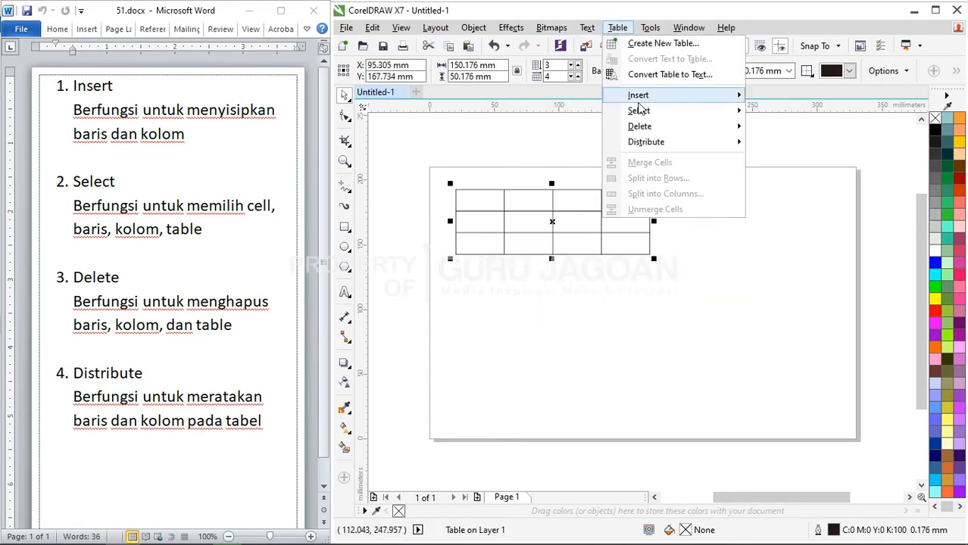
mouse_move(642, 101)
click(510, 211)
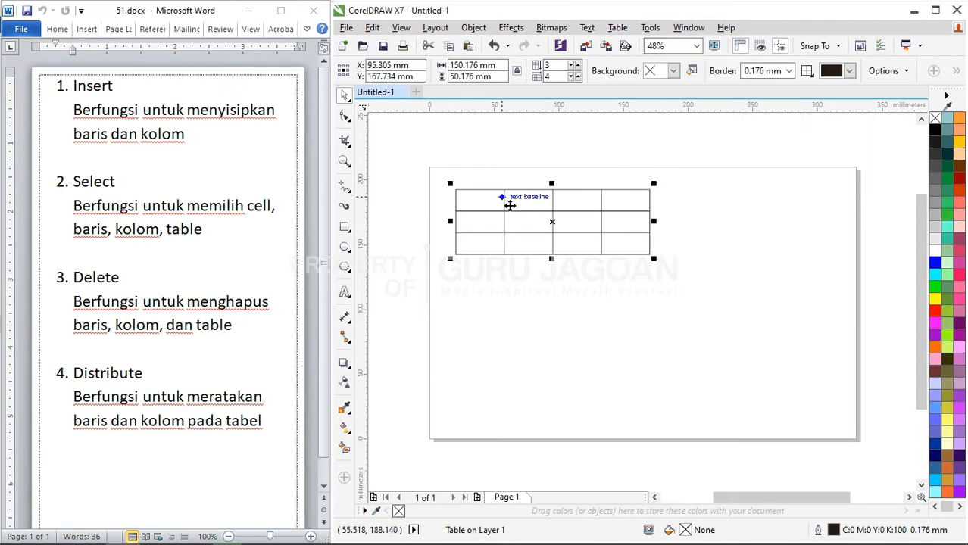
double_click(500, 203)
scroll(499, 203, up, 2)
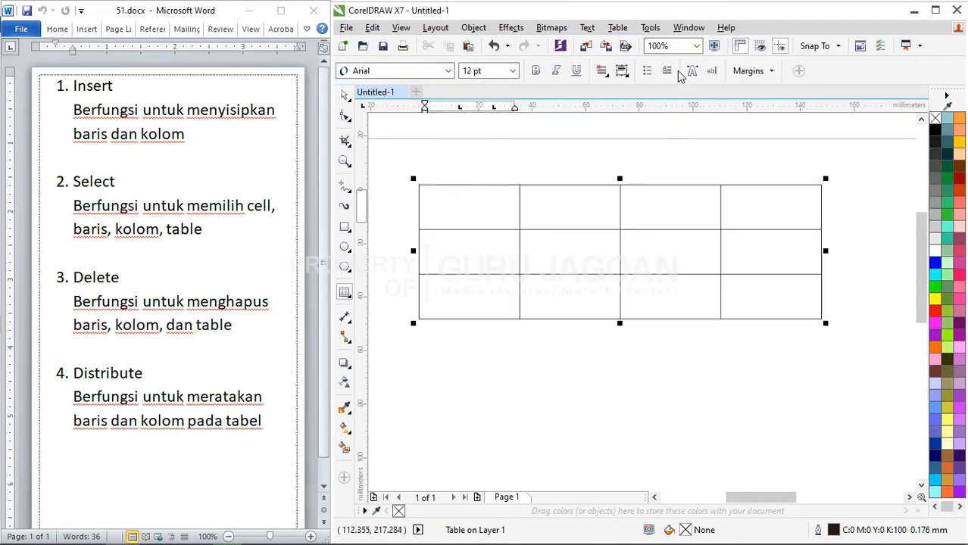
click(617, 28)
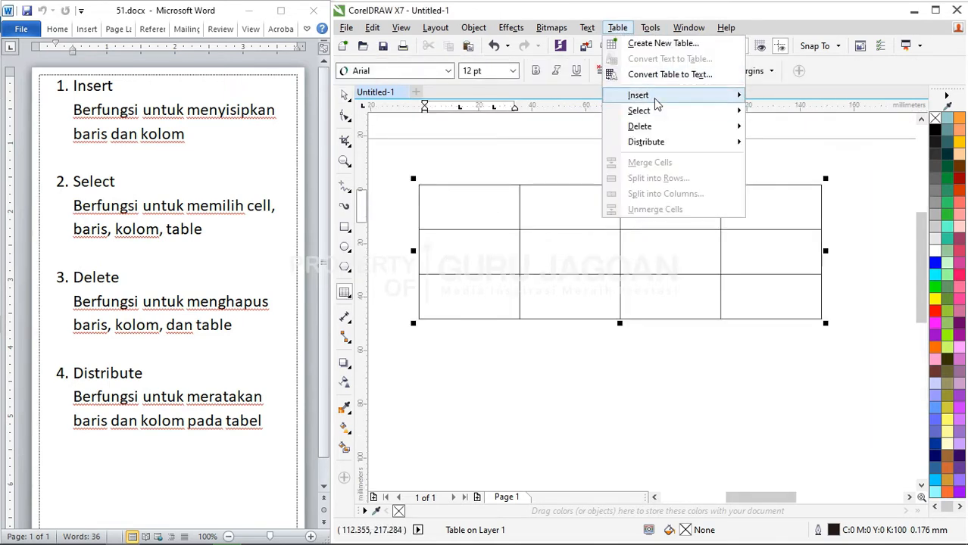
mouse_move(685, 97)
Select the table's first column with the Table tool and view the available row and column insertion options
click(347, 94)
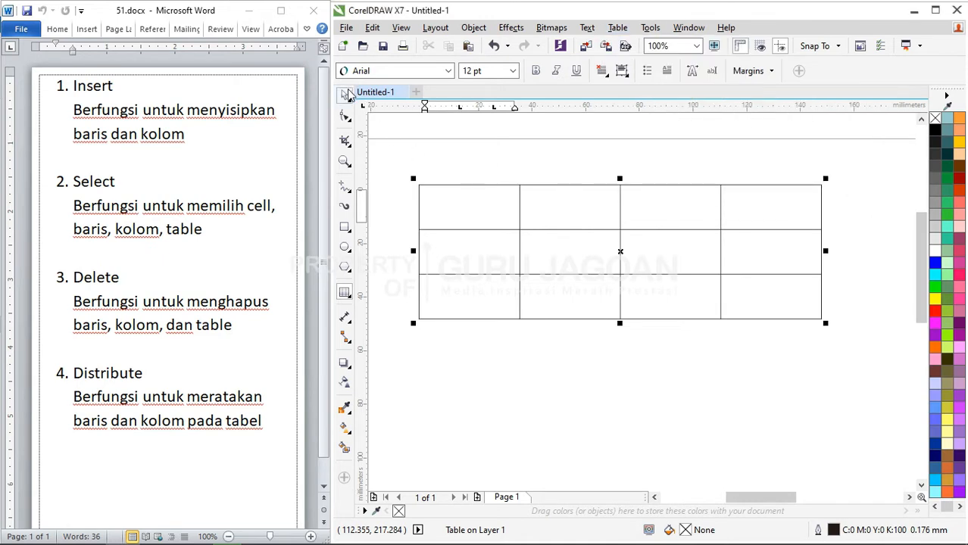
click(433, 141)
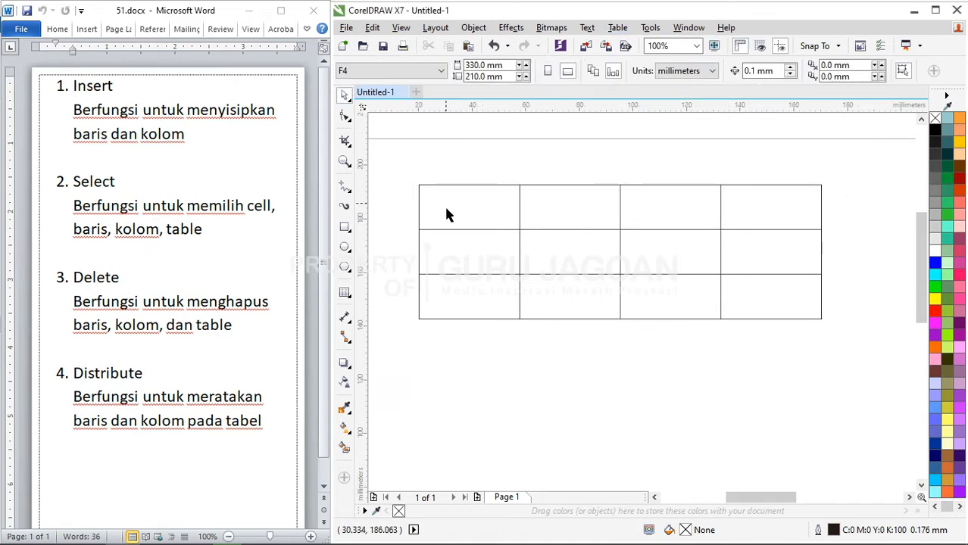
click(500, 216)
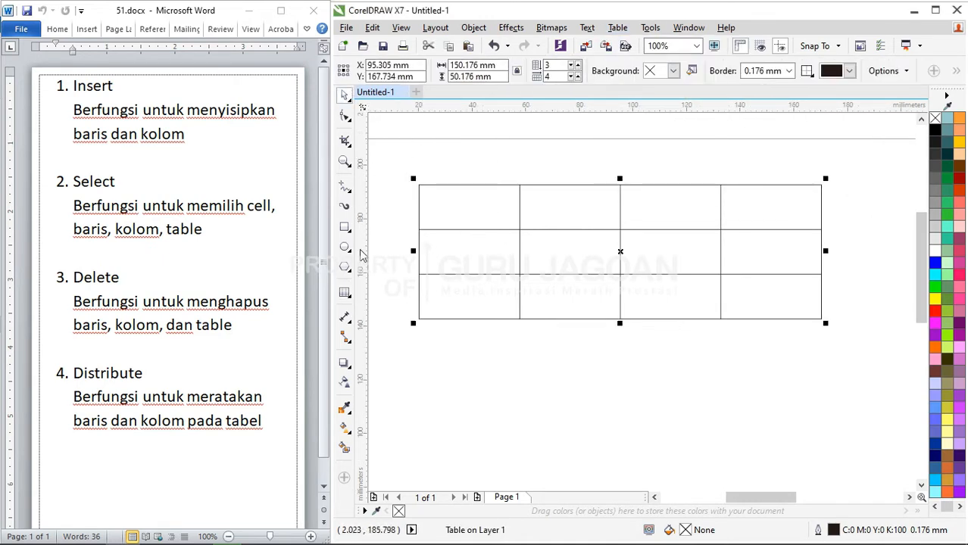
click(344, 293)
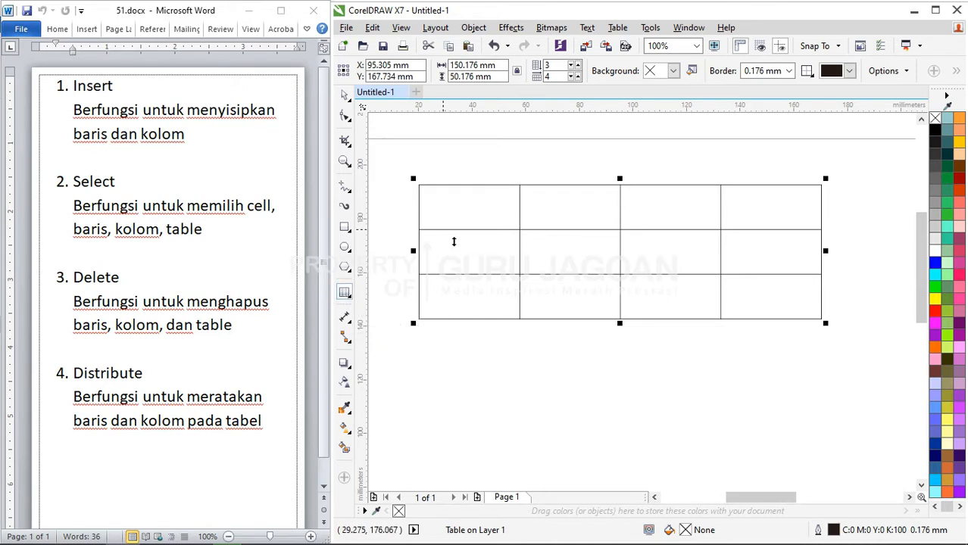
click(468, 195)
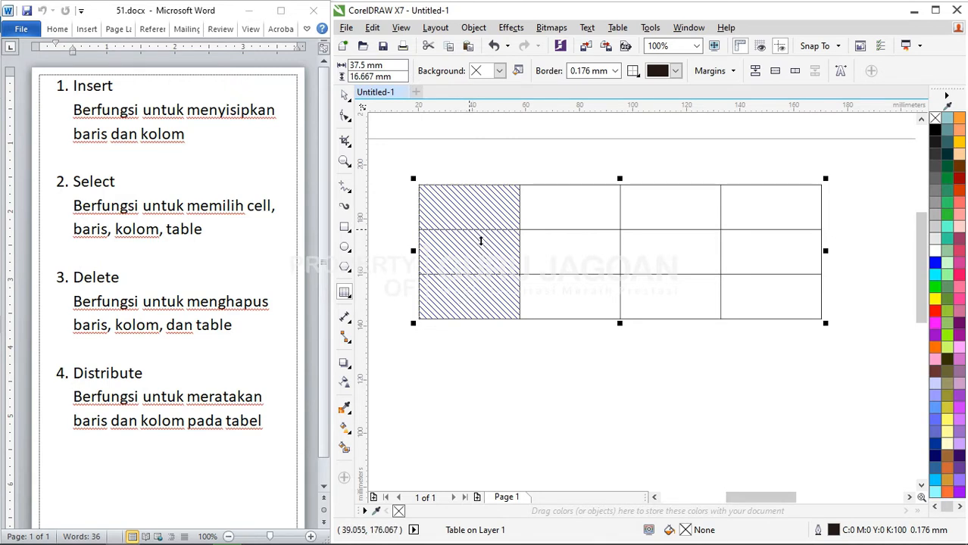
click(618, 28)
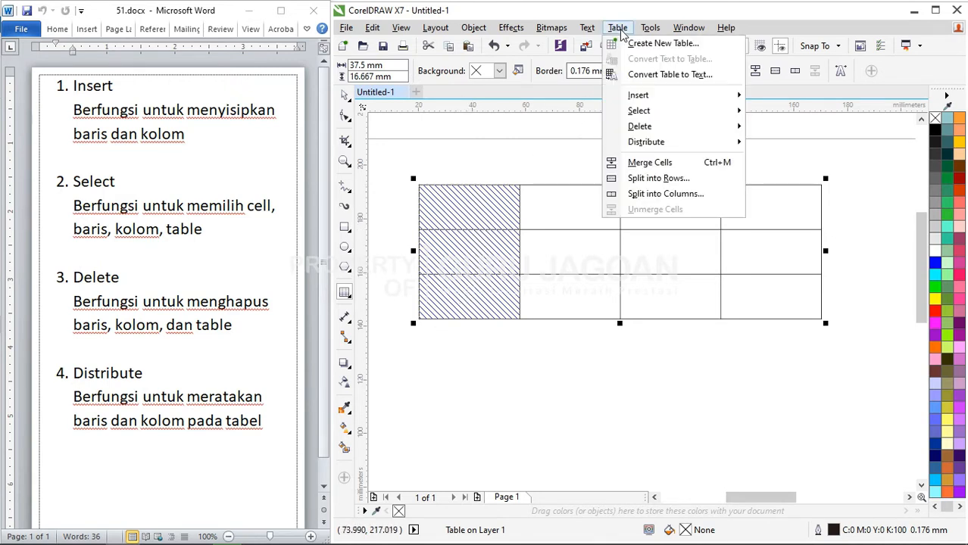
mouse_move(640, 100)
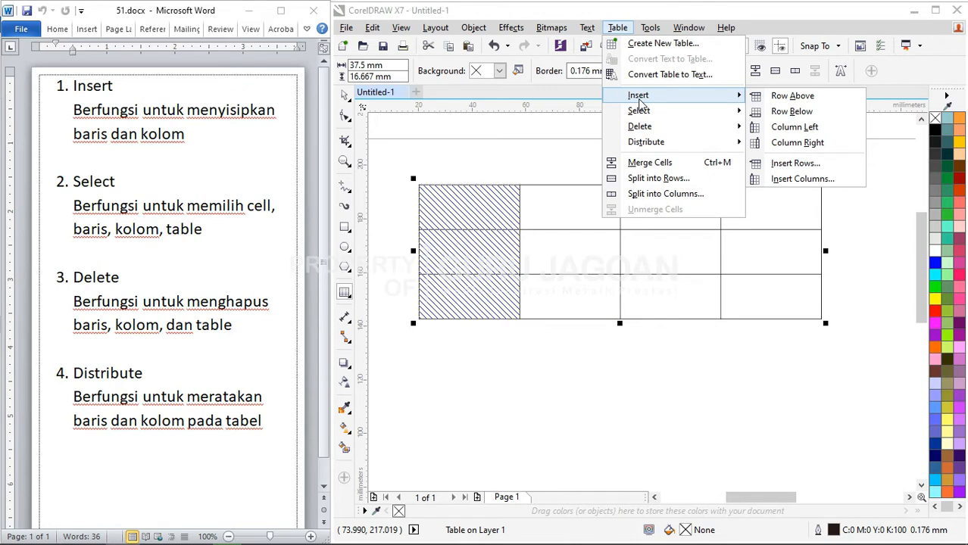
click(544, 157)
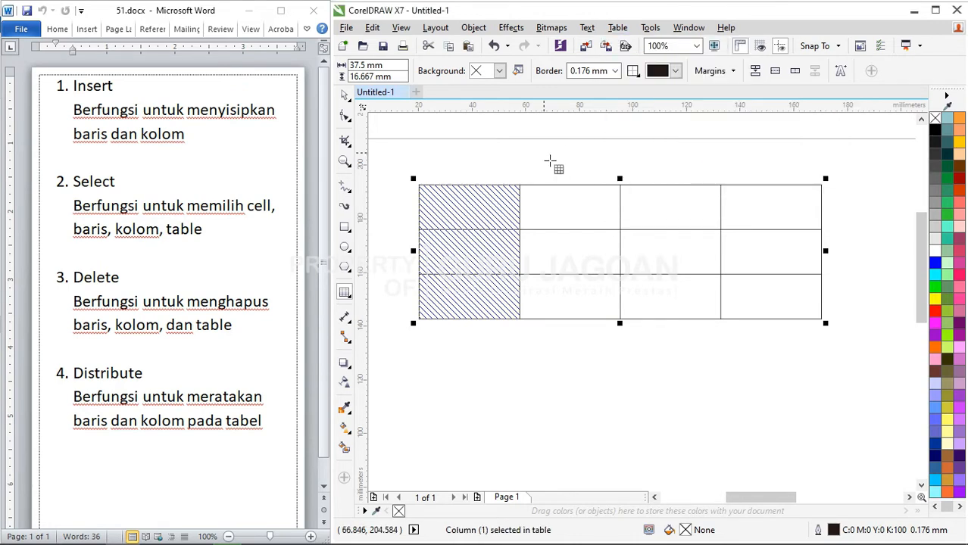
Delete the existing table and create a new one with 3 rows, 4 columns, 50 mm height and 150 mm width
click(544, 158)
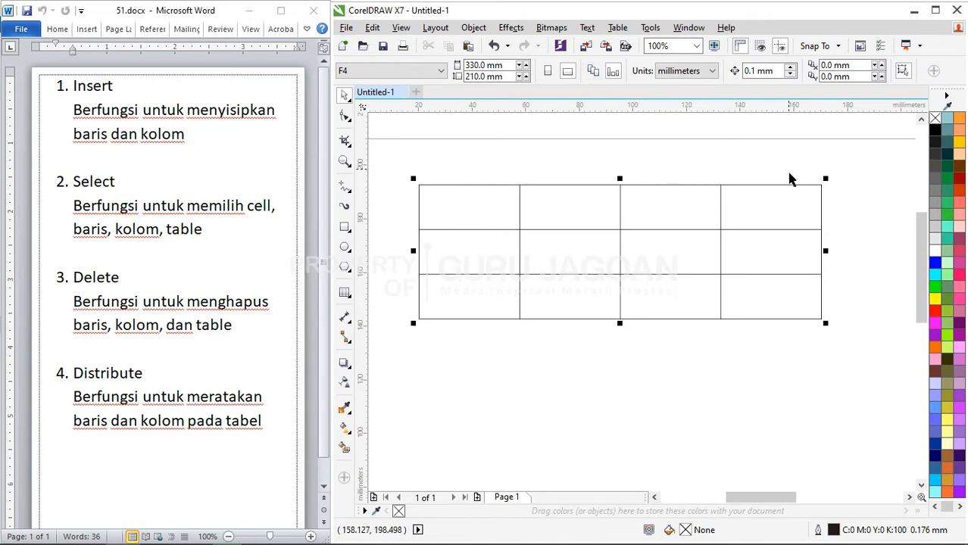
key(Delete)
click(617, 27)
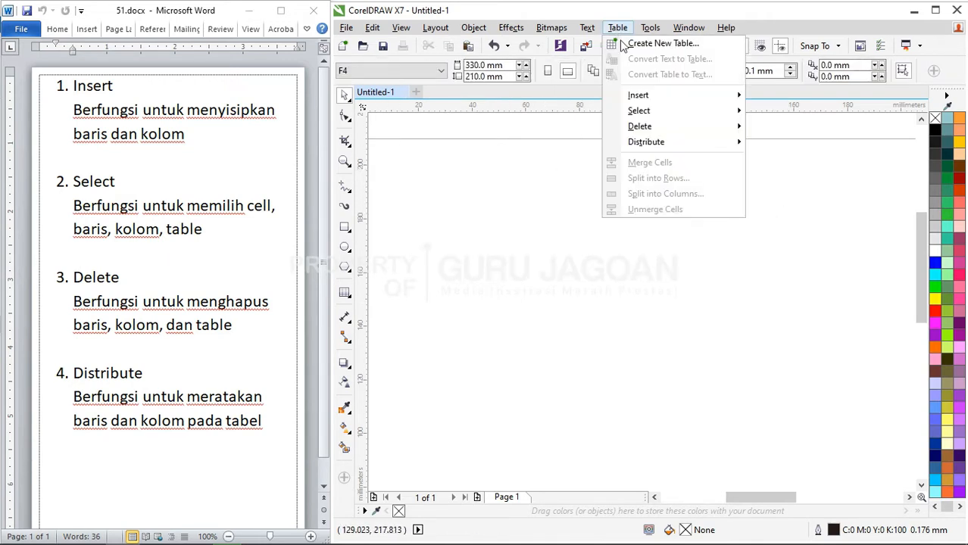
click(629, 42)
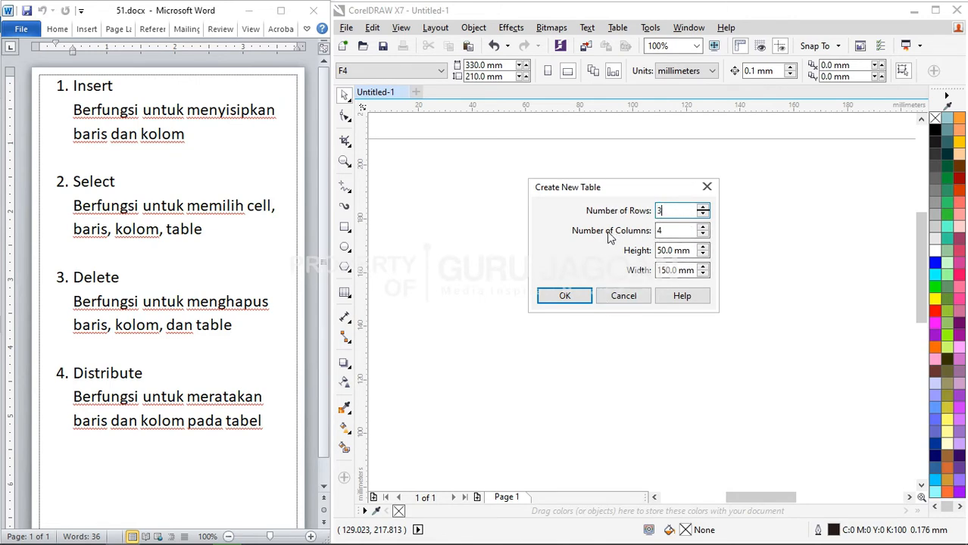
click(684, 231)
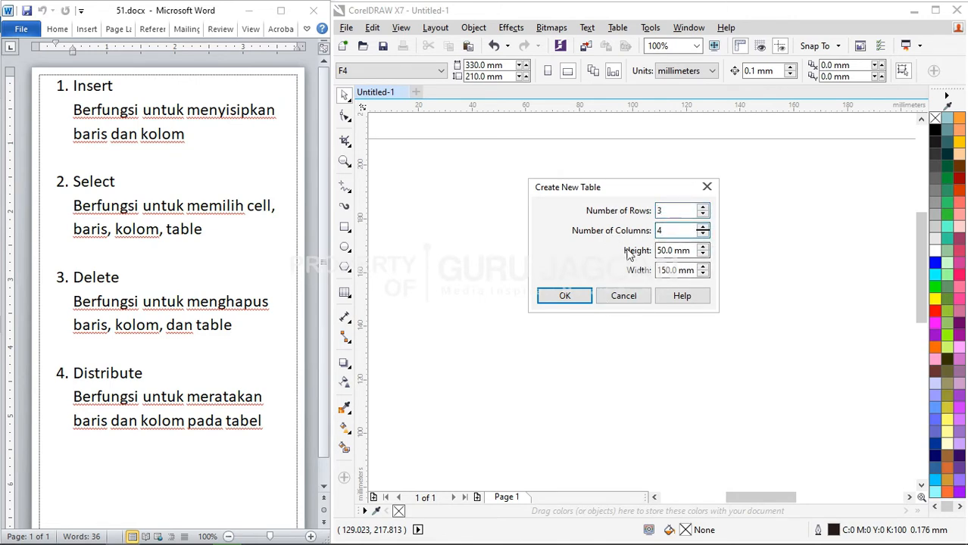
key(Tab)
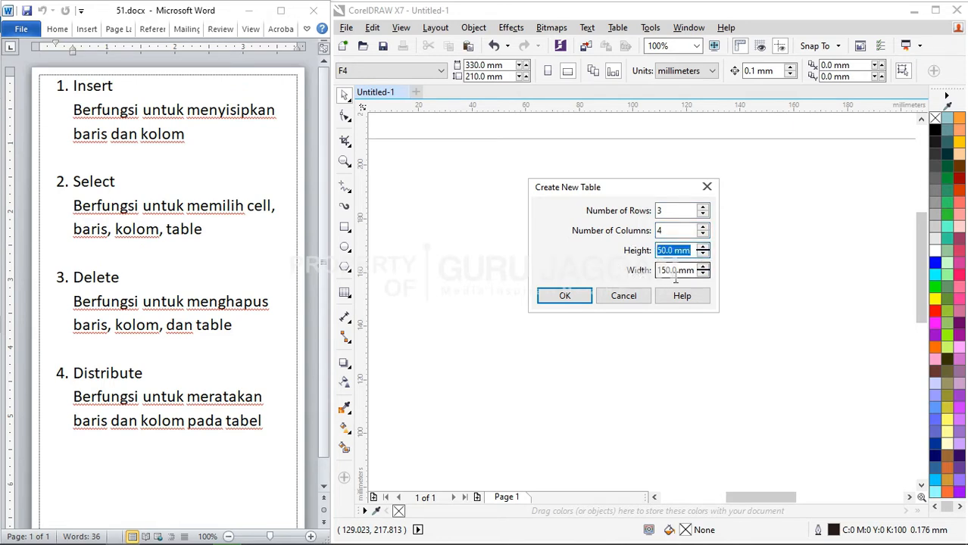
drag(695, 271, 629, 276)
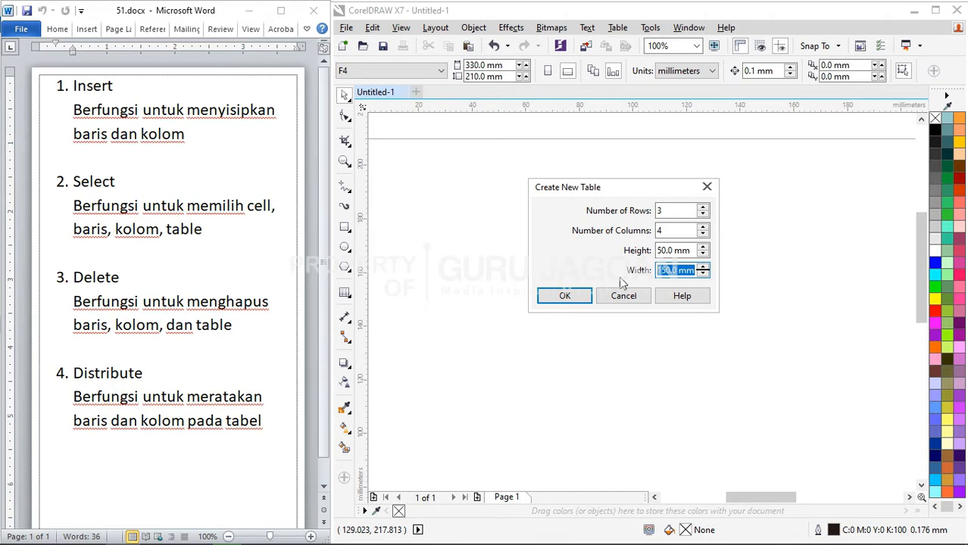
click(562, 294)
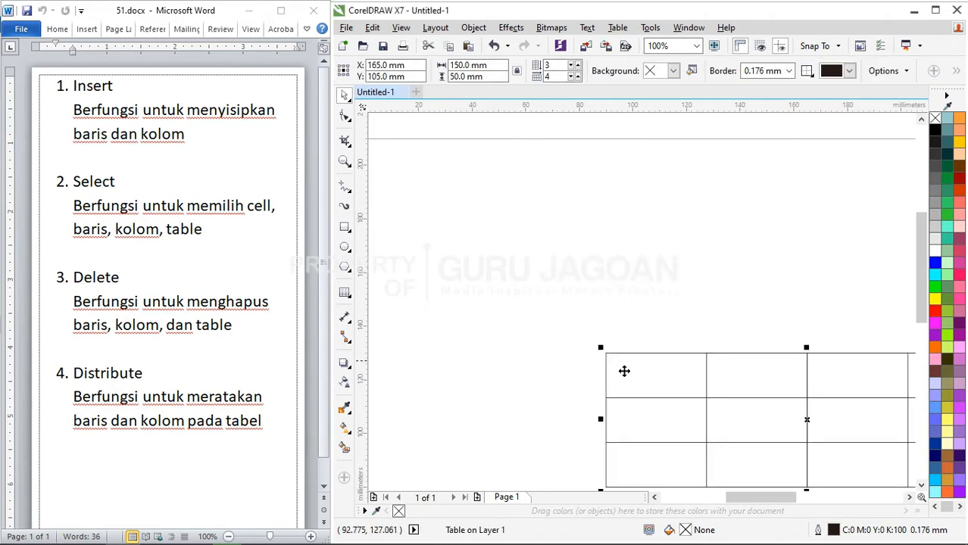
scroll(564, 304, down, 2)
key(shift+F2)
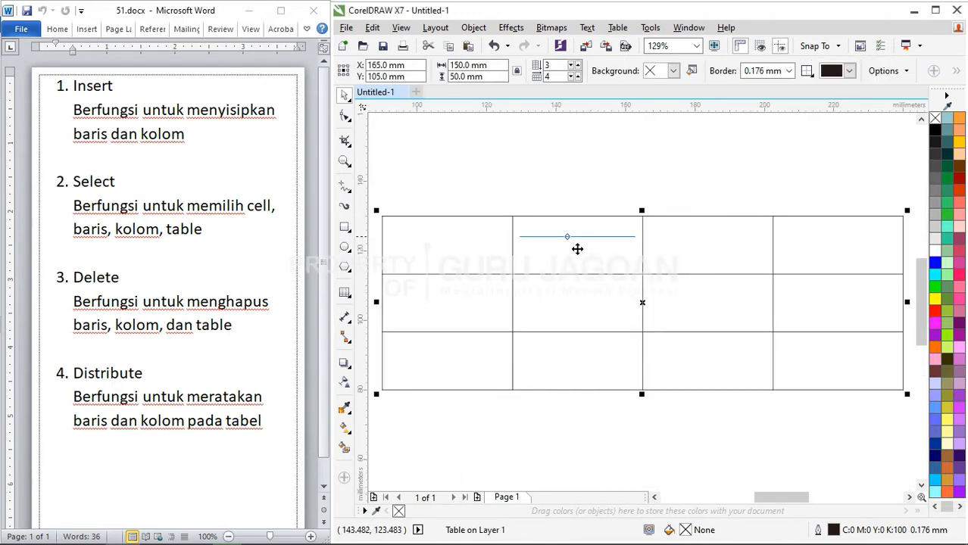
Select the new table's second column with the Table tool and insert rows above the selected cells
click(471, 156)
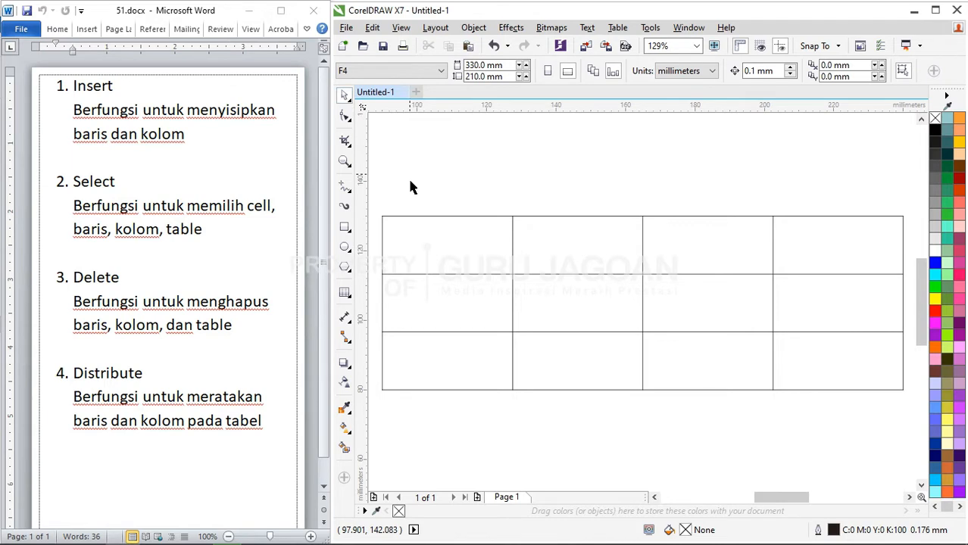
click(345, 294)
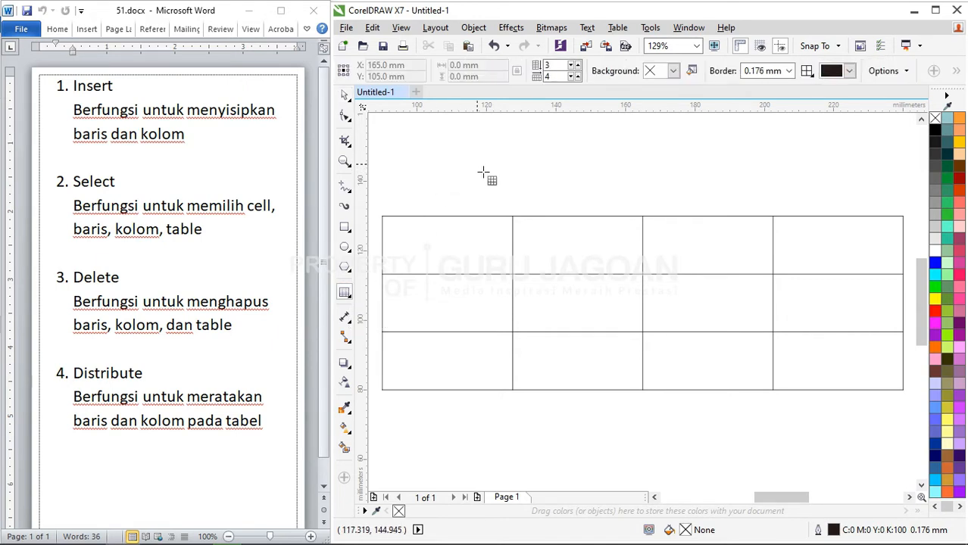
click(447, 235)
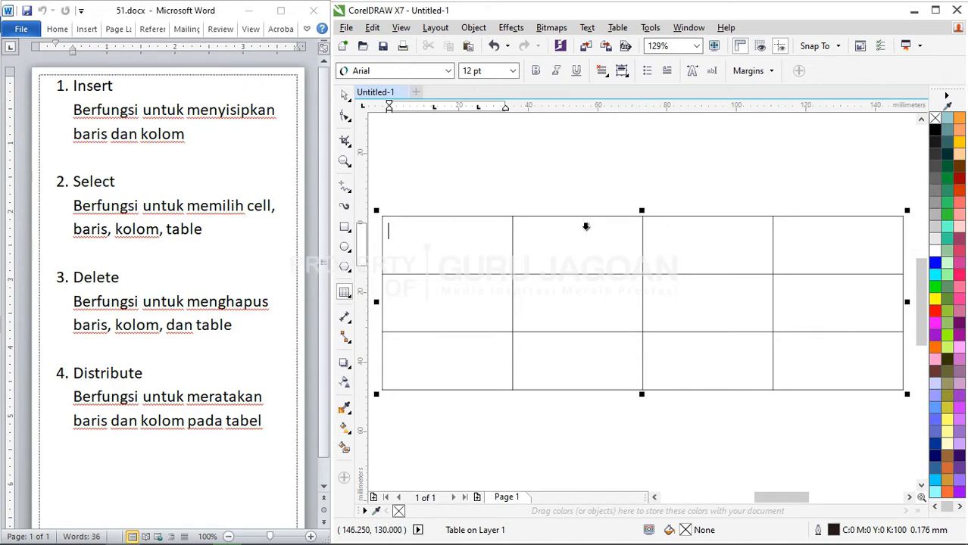
click(585, 227)
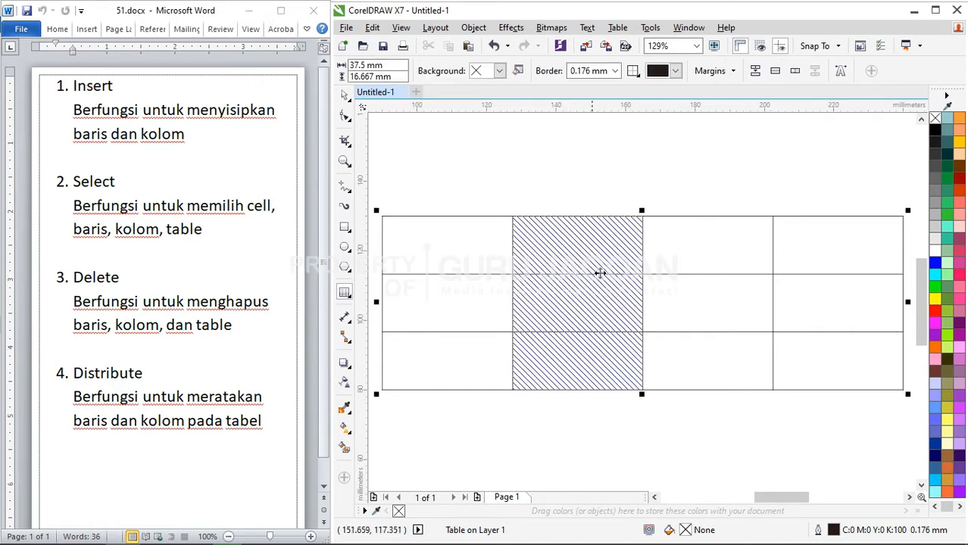
click(617, 27)
mouse_move(648, 101)
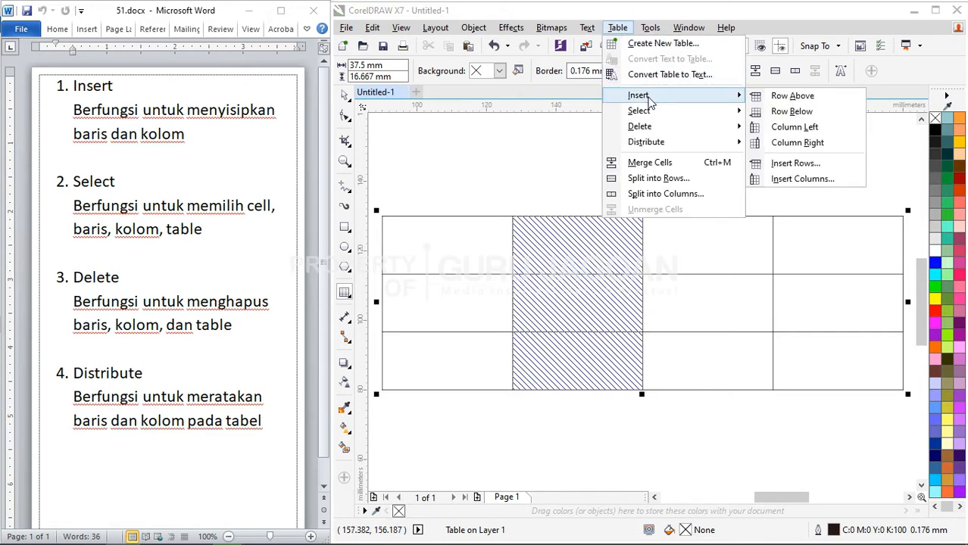
click(801, 101)
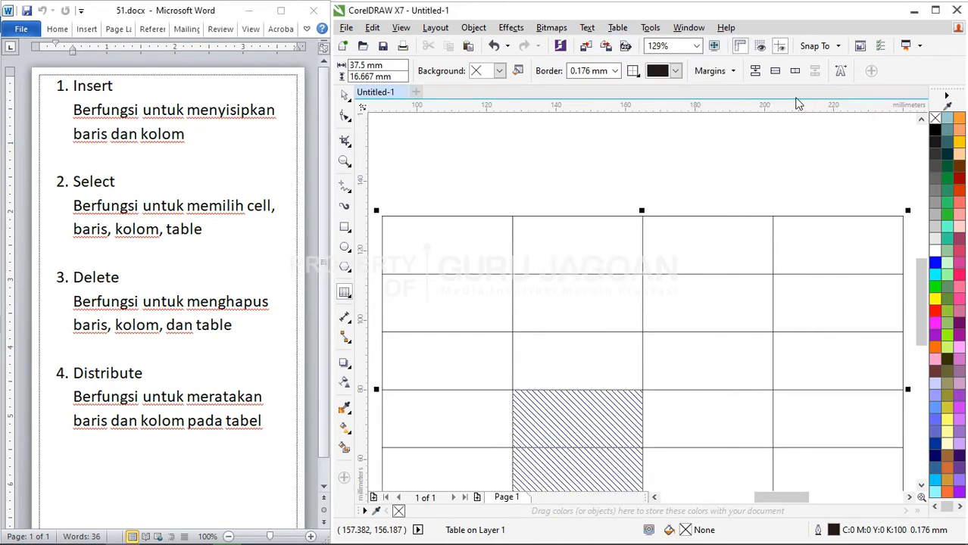
scroll(572, 210, down, 2)
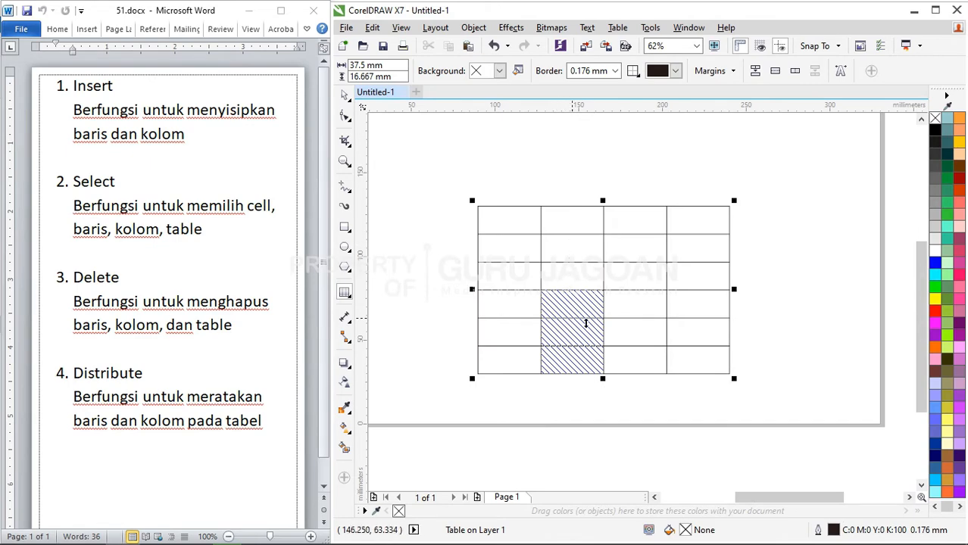
scroll(577, 355, up, 1)
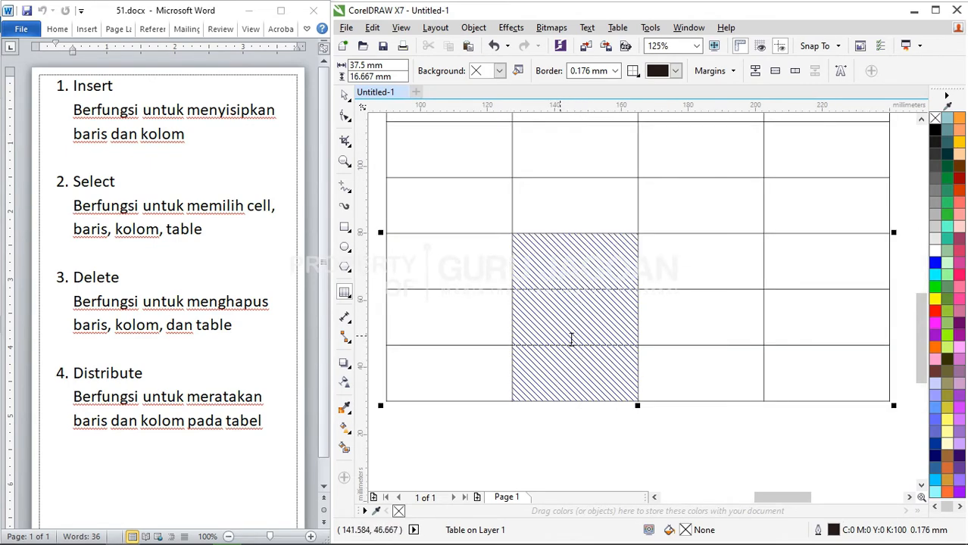
Undo the last insertion of rows above the selected column
scroll(570, 339, up, 1)
scroll(593, 248, down, 2)
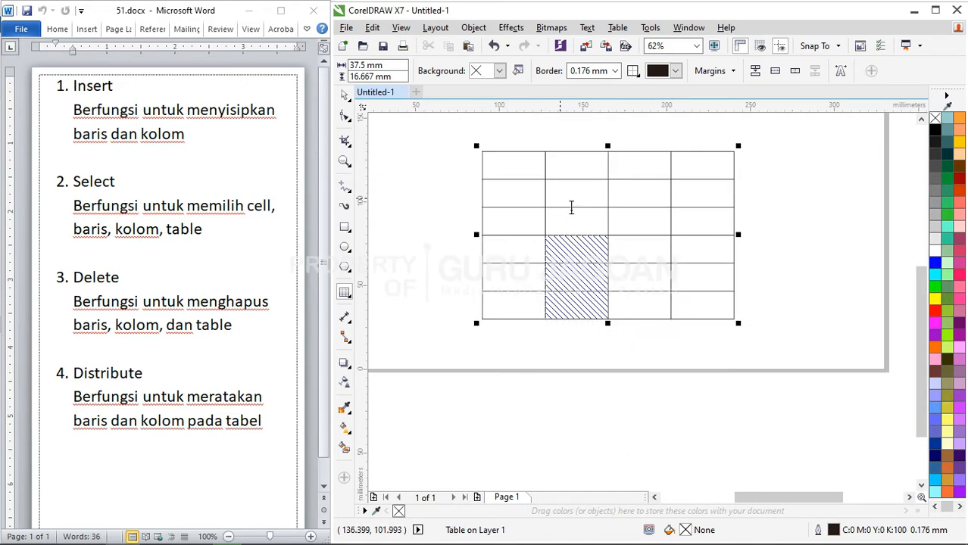
key(Delete)
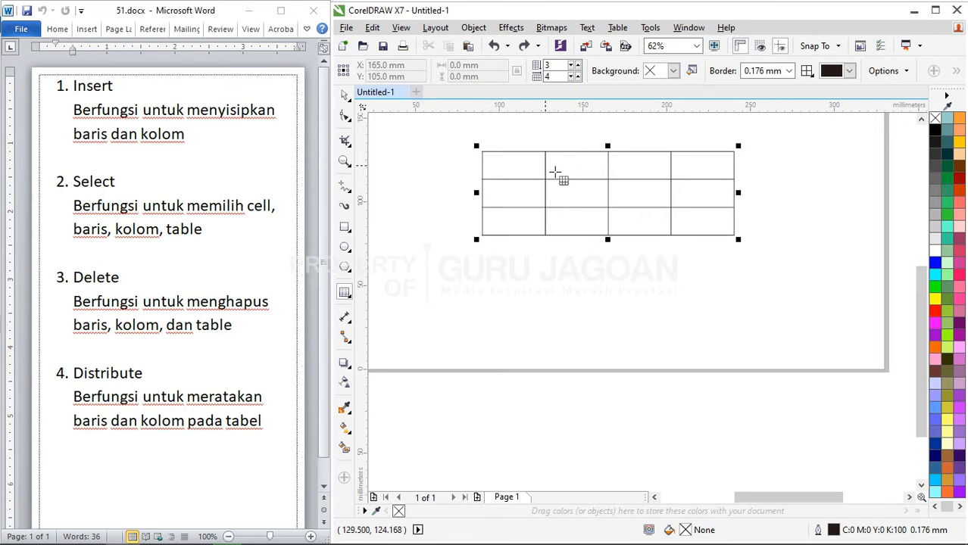
Select the top two cells of the table's second column and insert two rows above them
click(579, 154)
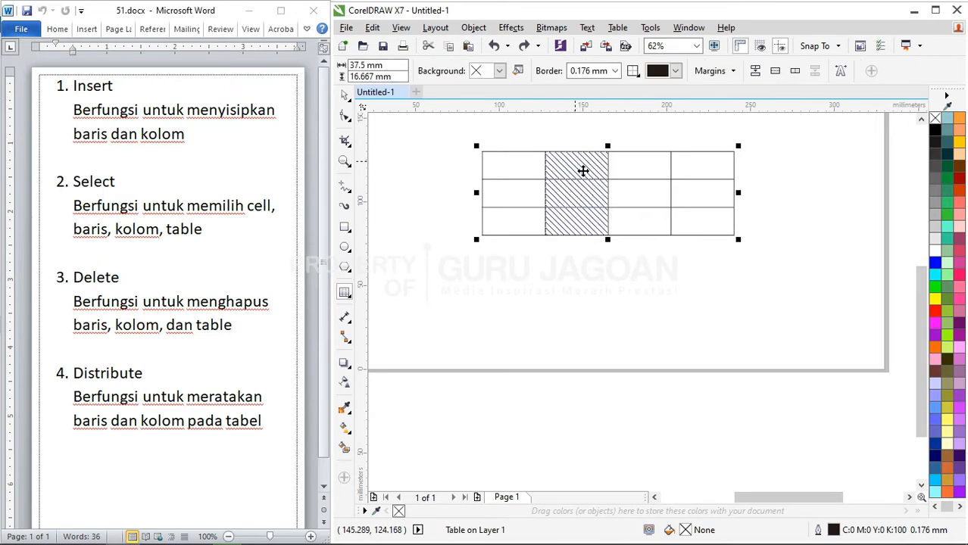
click(583, 169)
click(584, 167)
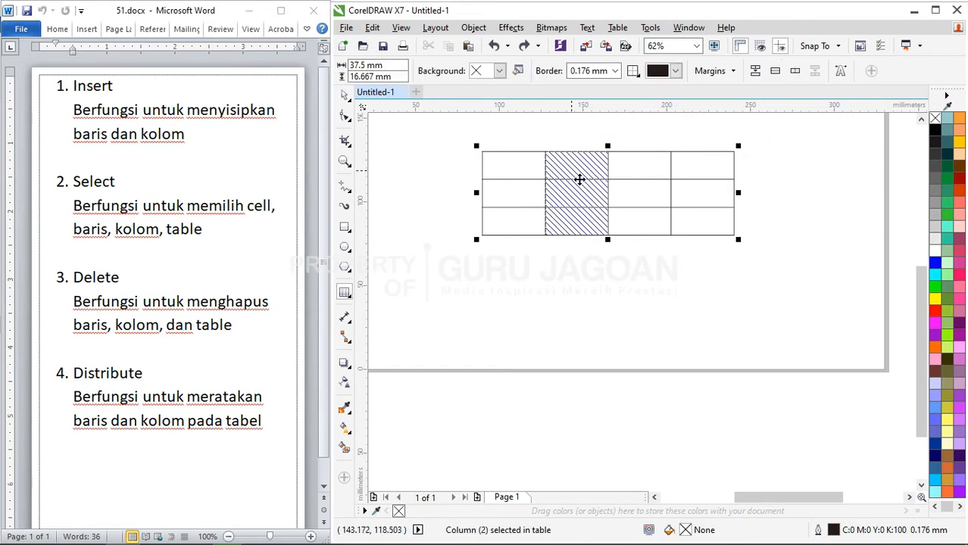
click(562, 168)
scroll(558, 182, up, 2)
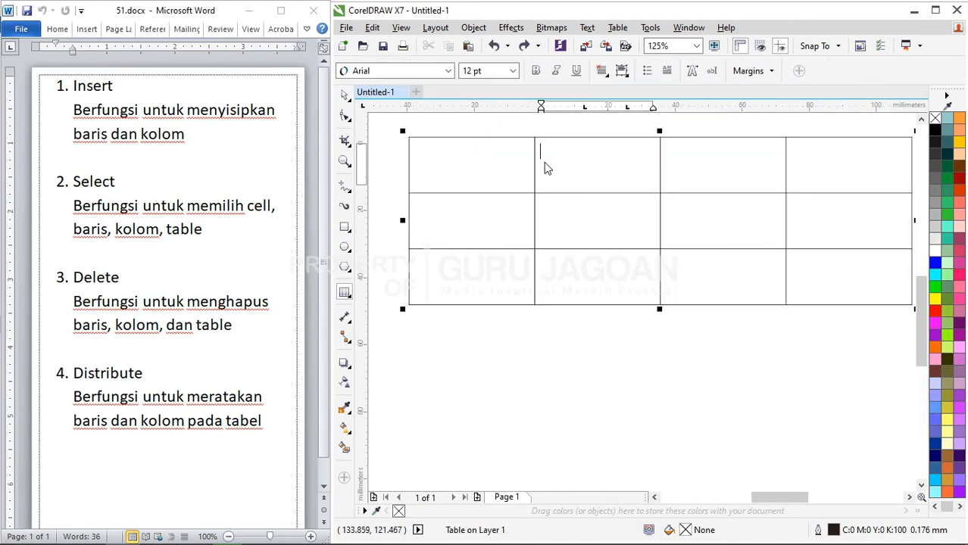
drag(555, 154, 590, 244)
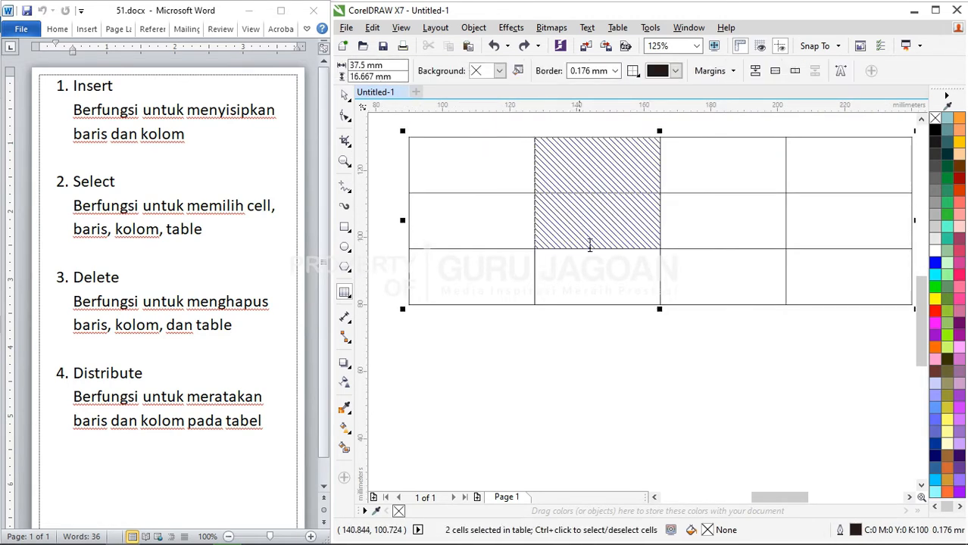
click(617, 28)
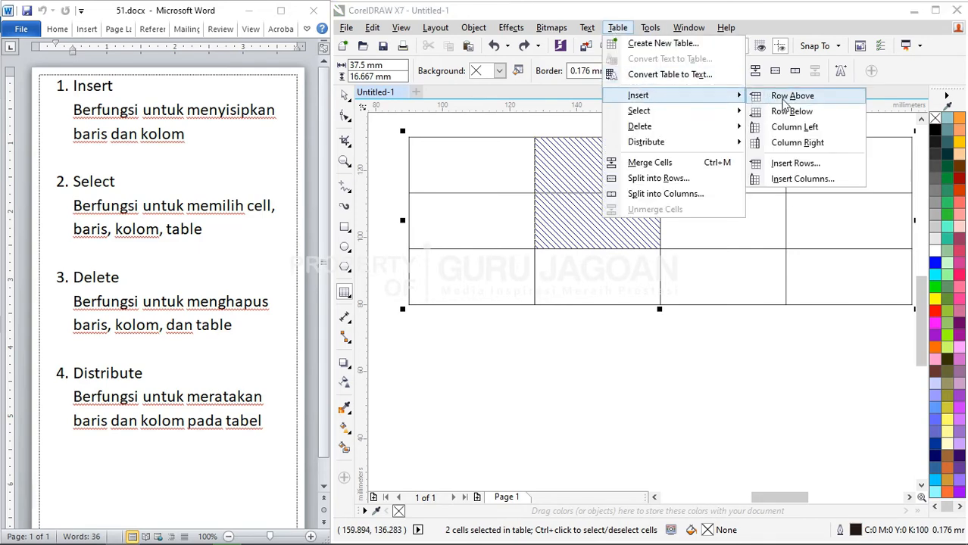
click(786, 99)
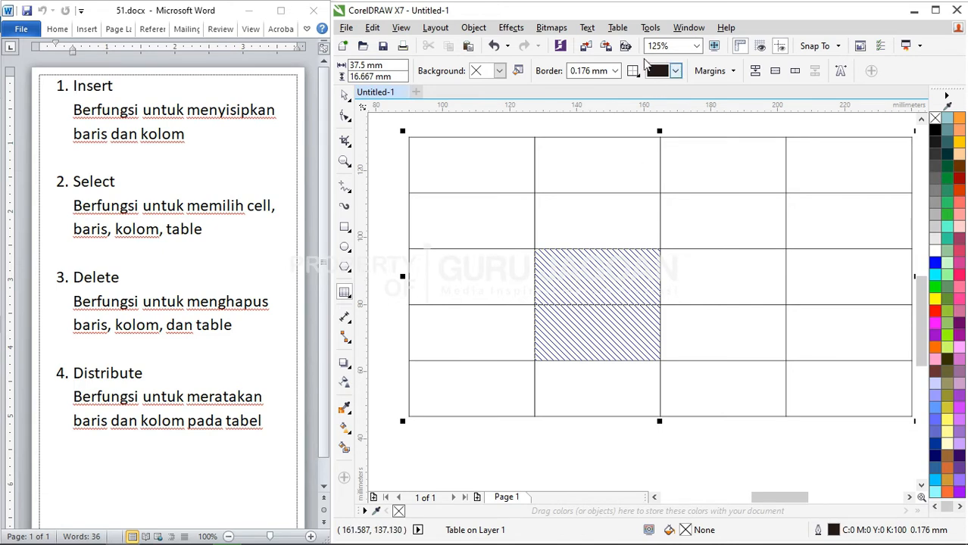
Insert two rows below the two selected cells
click(617, 28)
mouse_move(653, 97)
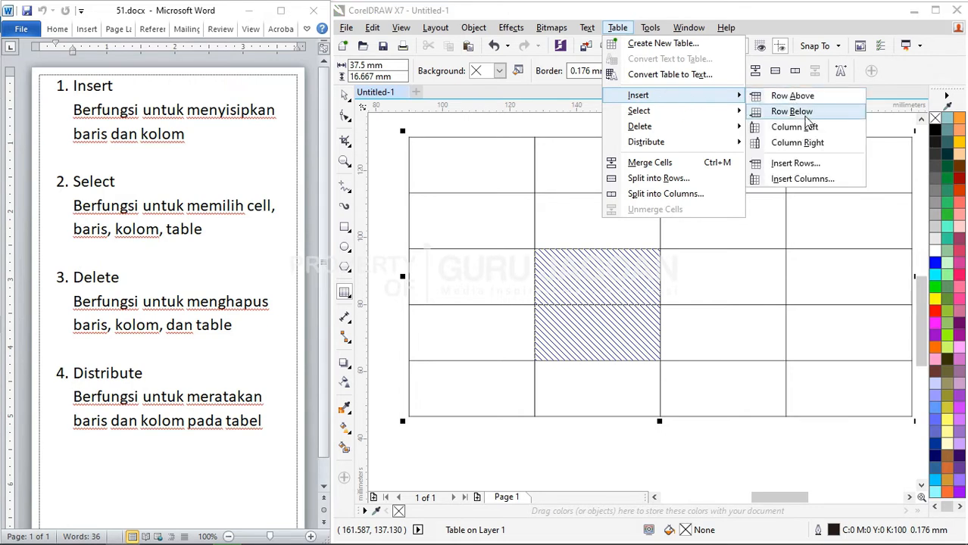
click(809, 114)
scroll(640, 303, down, 2)
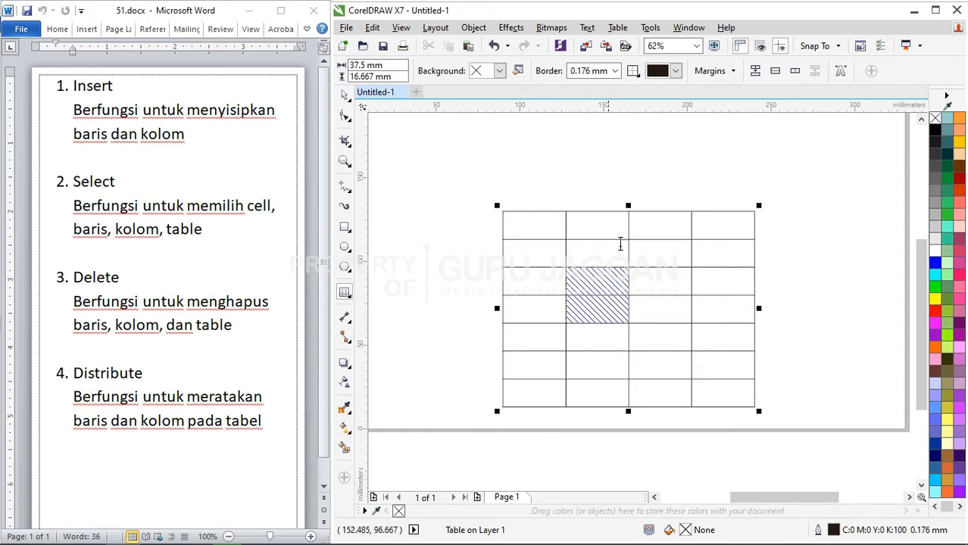
Insert one column to the left of the two vertically selected cells
click(587, 27)
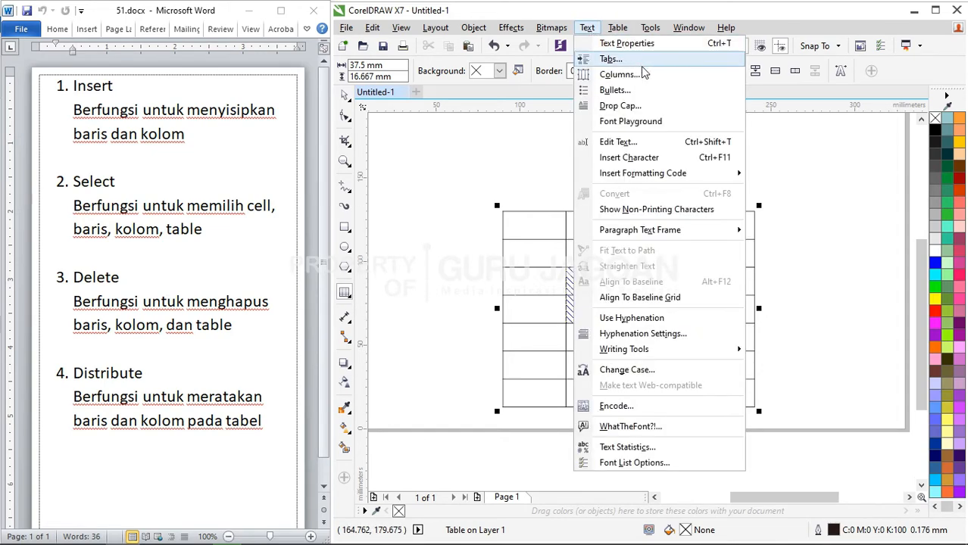
mouse_move(618, 27)
mouse_move(681, 111)
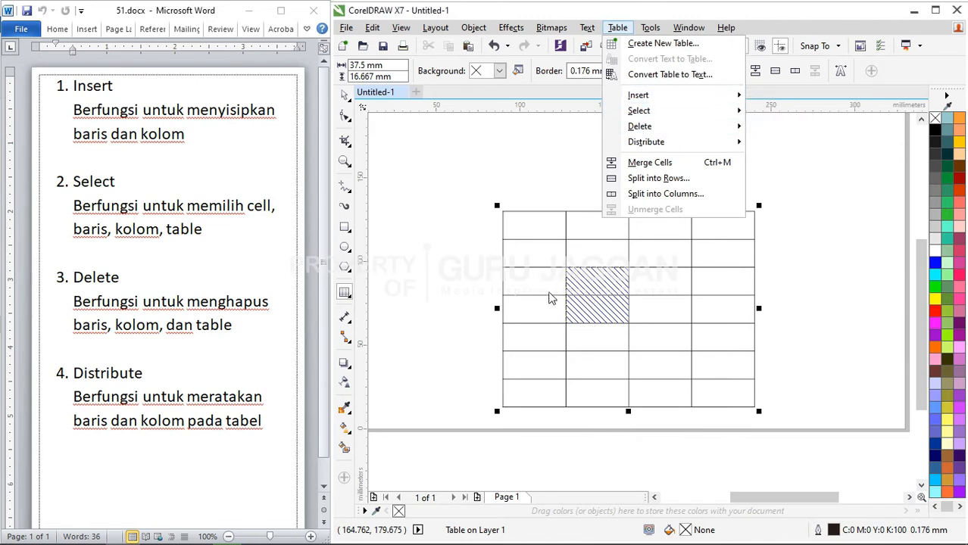
mouse_move(658, 97)
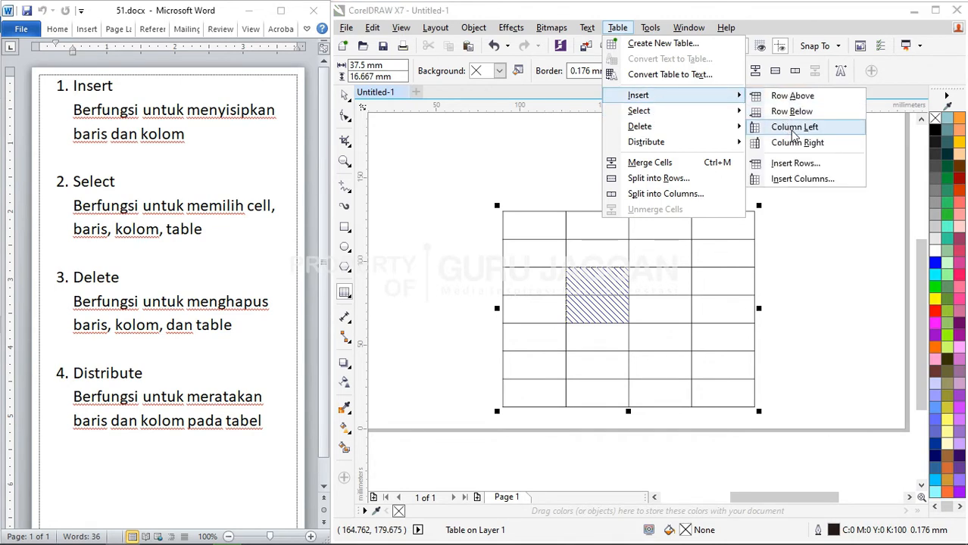
click(612, 293)
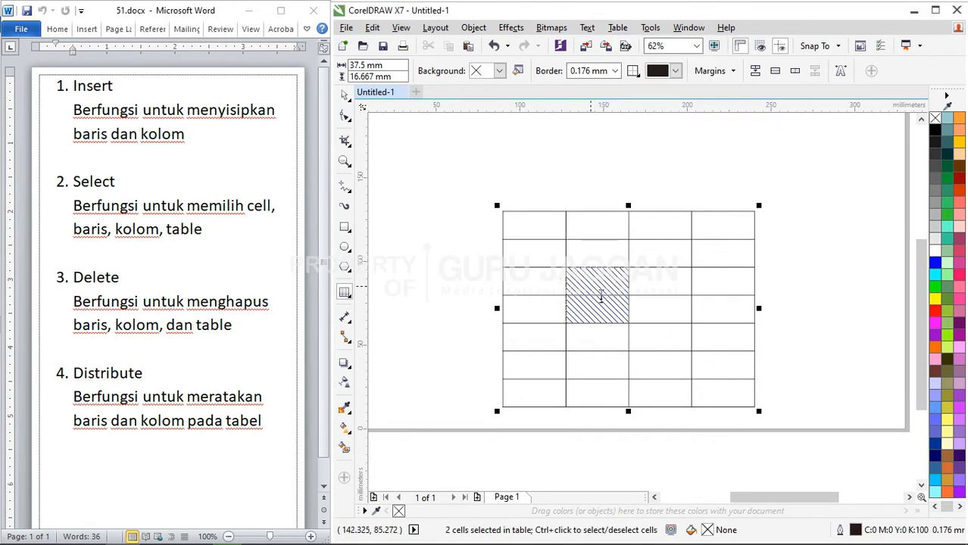
click(617, 27)
mouse_move(649, 96)
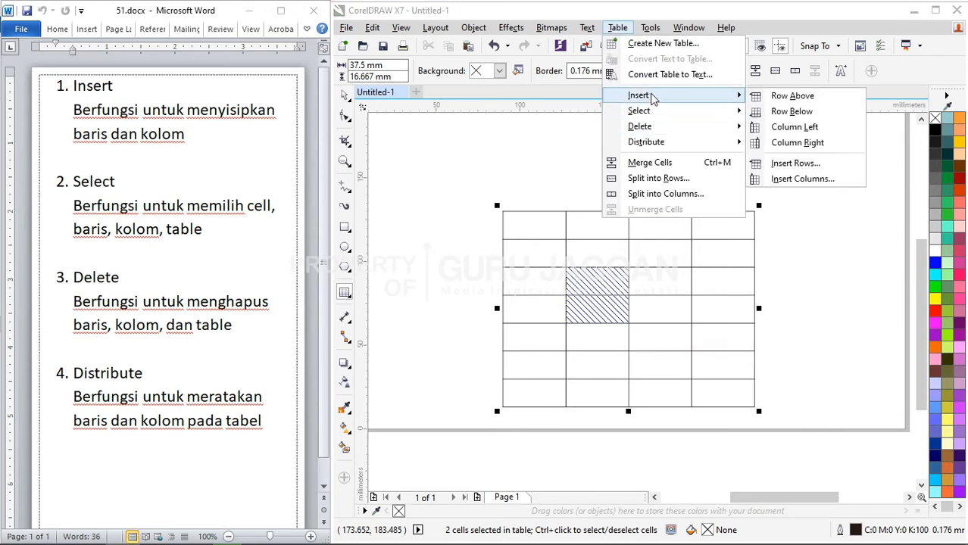
click(795, 128)
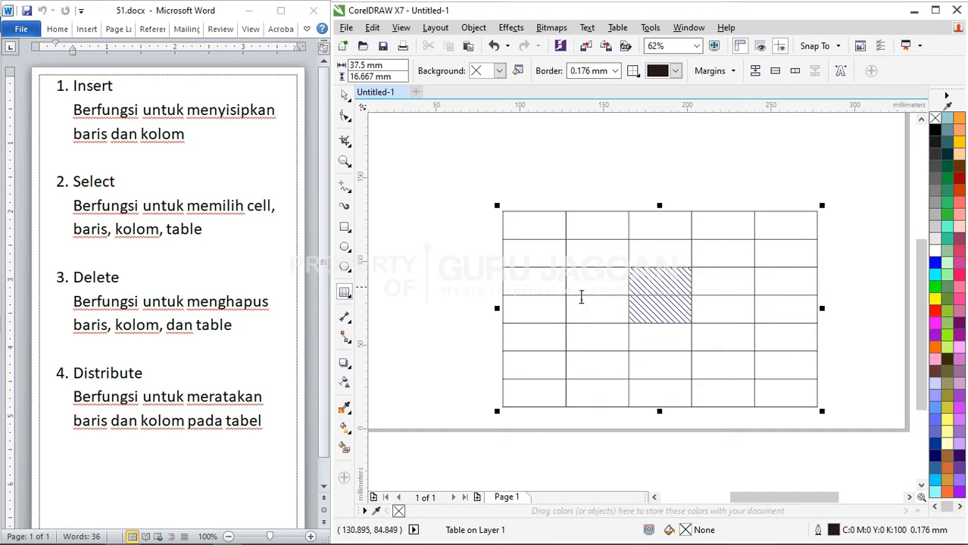
Select the second and third cells of the third row and insert two columns to their left
click(580, 296)
drag(625, 283, 661, 292)
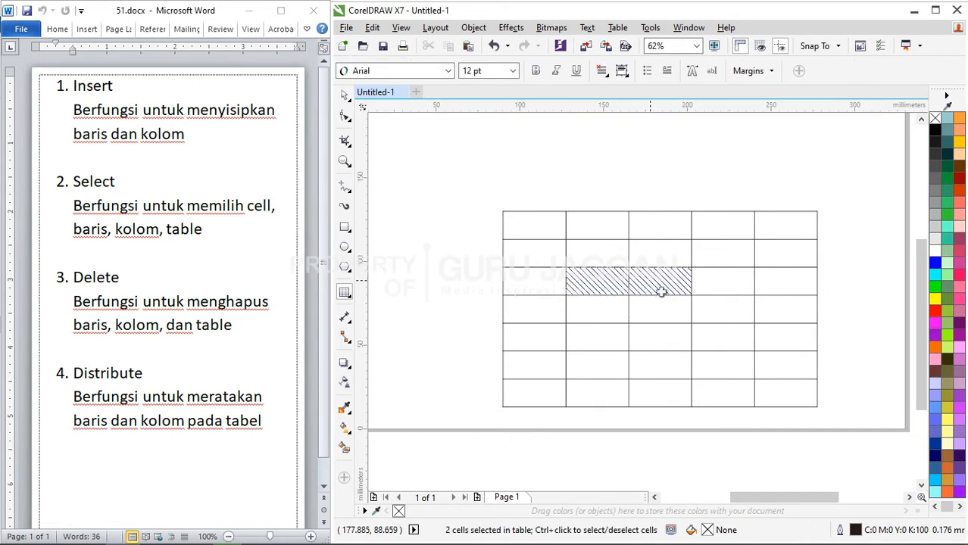
click(618, 28)
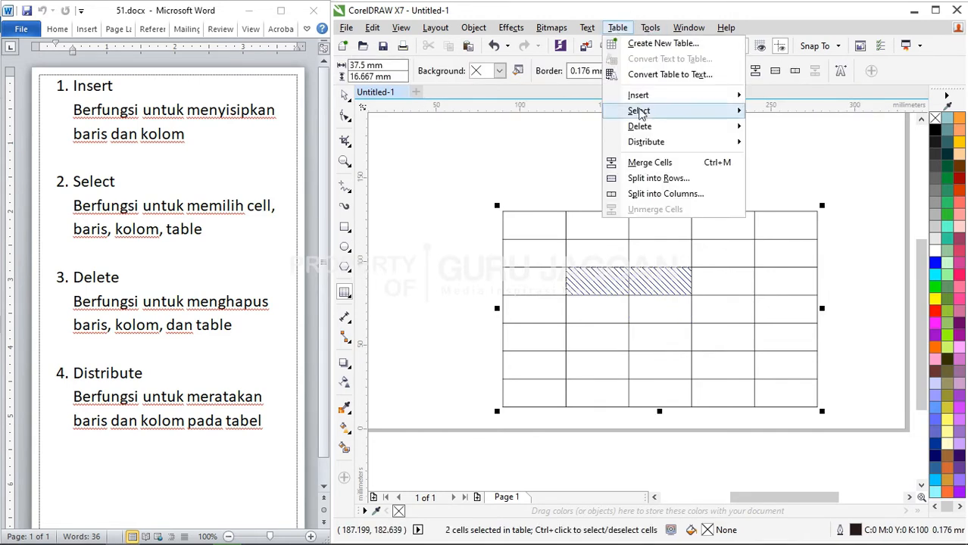
mouse_move(650, 97)
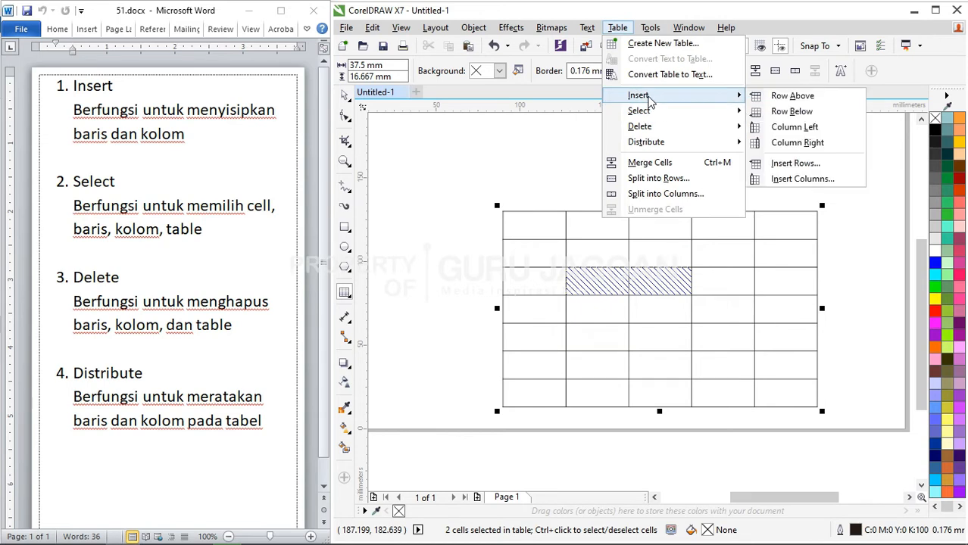
click(792, 133)
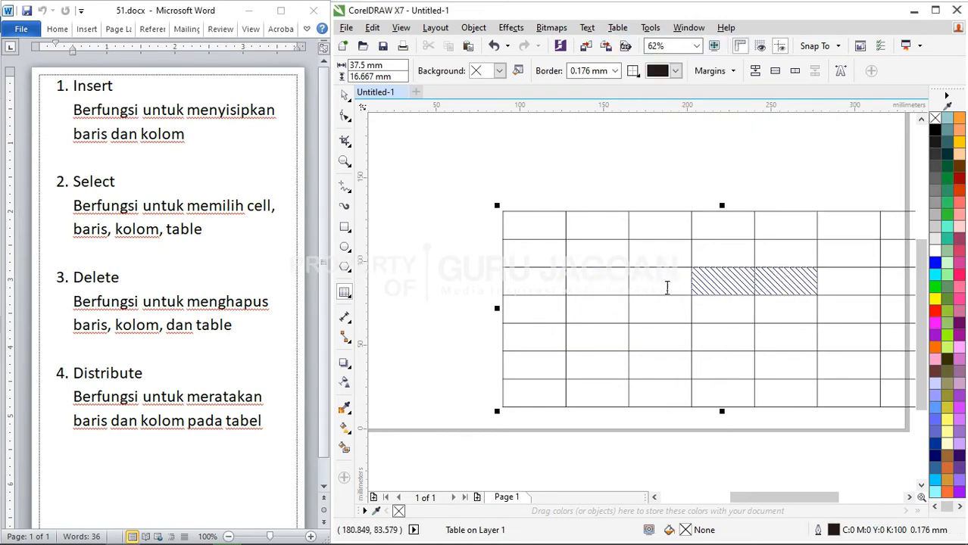
Insert two columns to the right of the two horizontally selected cells
click(587, 28)
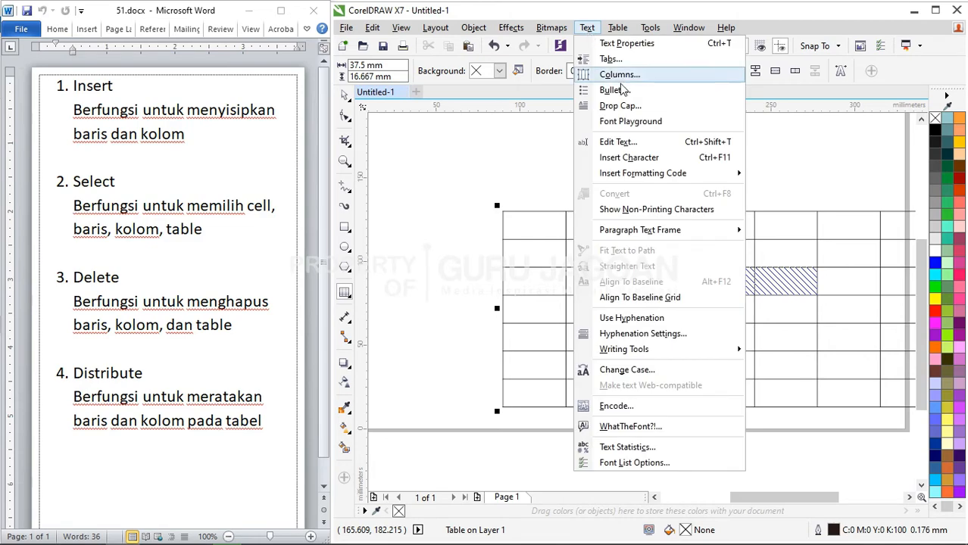
mouse_move(617, 28)
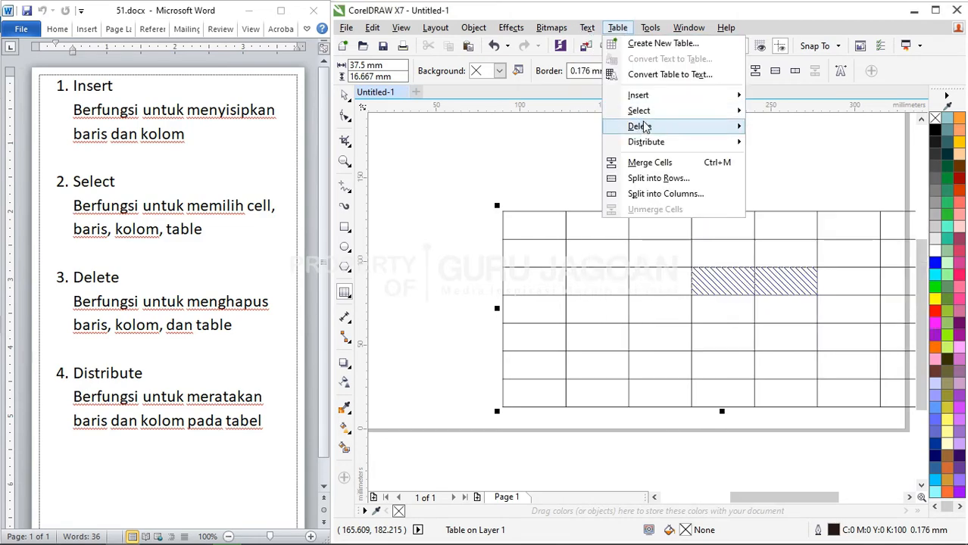
mouse_move(640, 112)
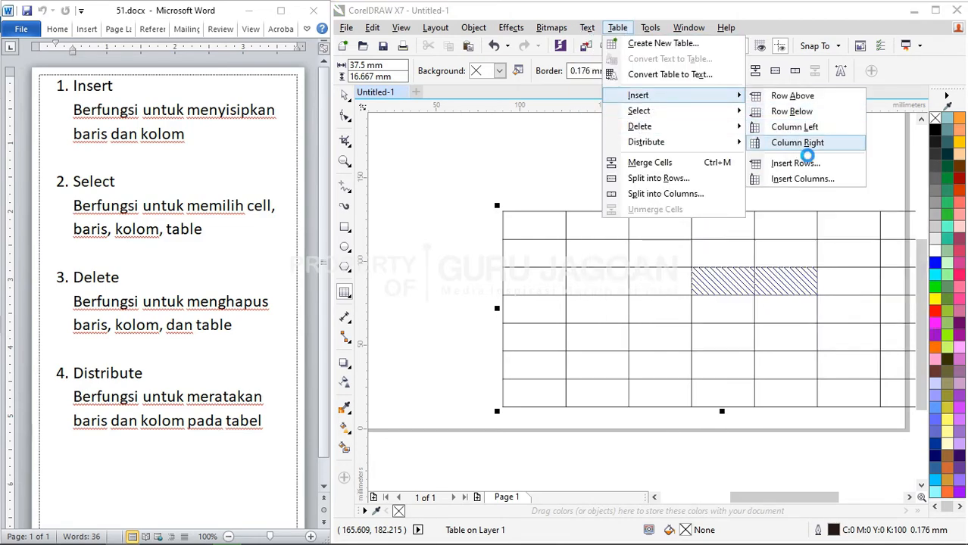
click(808, 155)
scroll(537, 268, down, 1)
scroll(735, 285, up, 1)
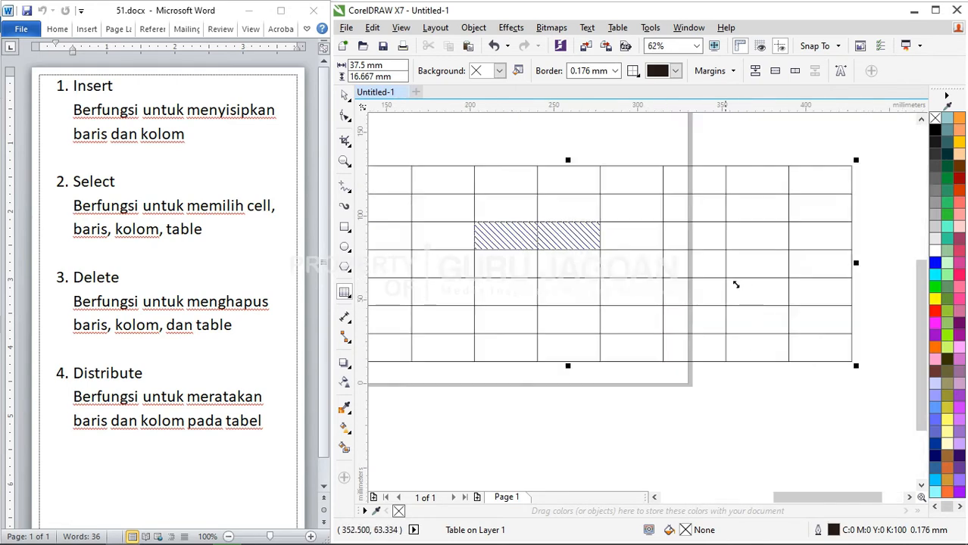
scroll(735, 285, down, 1)
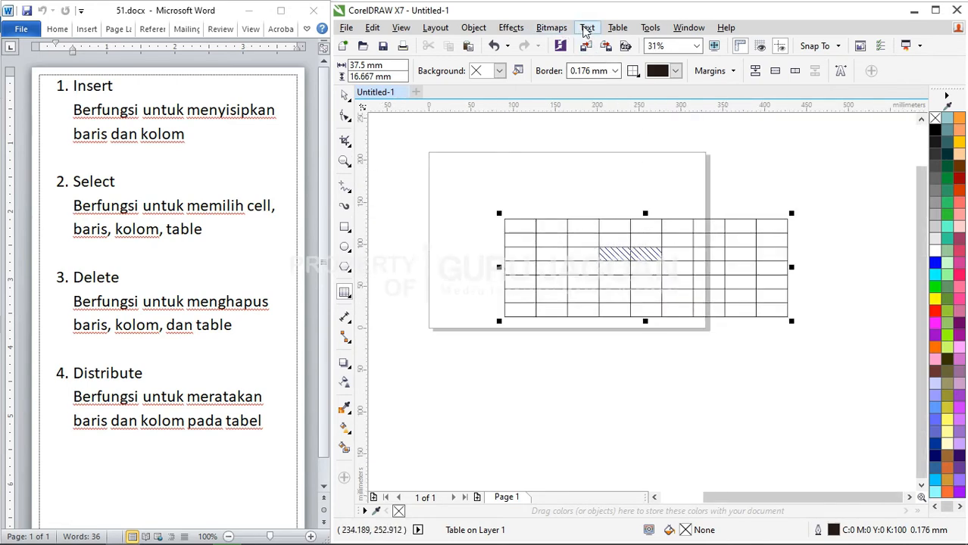
Insert 10 rows above the selected cells using the Insert Rows command with a custom row count
click(617, 28)
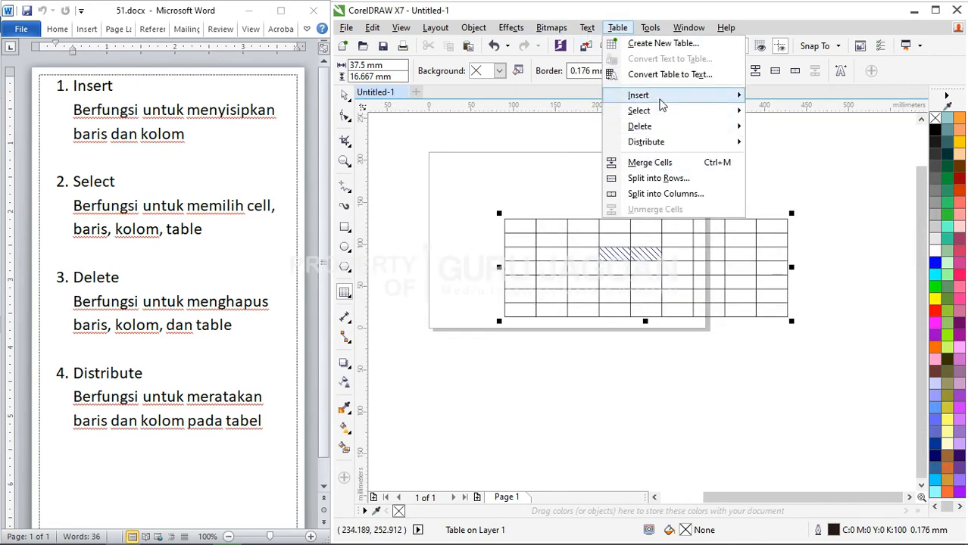
mouse_move(663, 101)
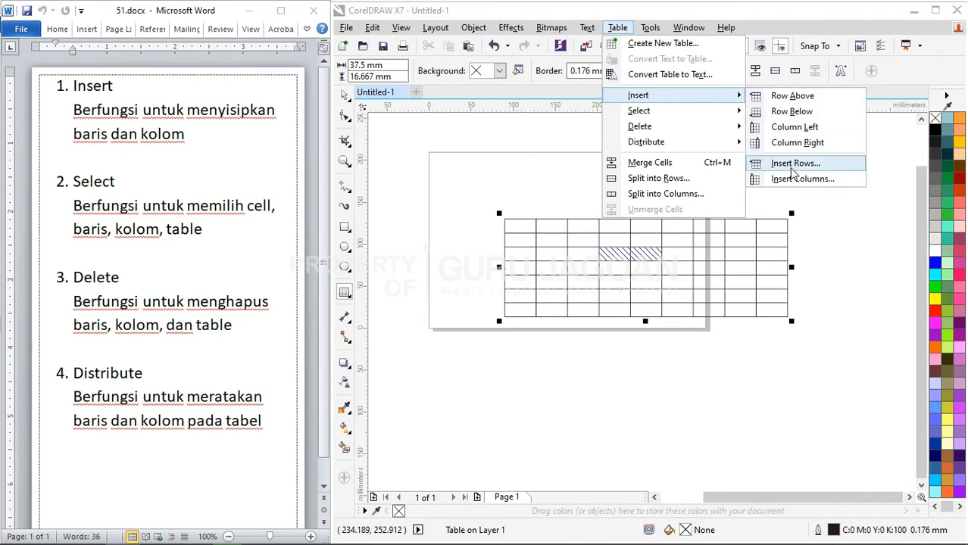
click(792, 163)
mouse_move(638, 237)
mouse_down()
mouse_move(464, 104)
mouse_move(452, 139)
mouse_up()
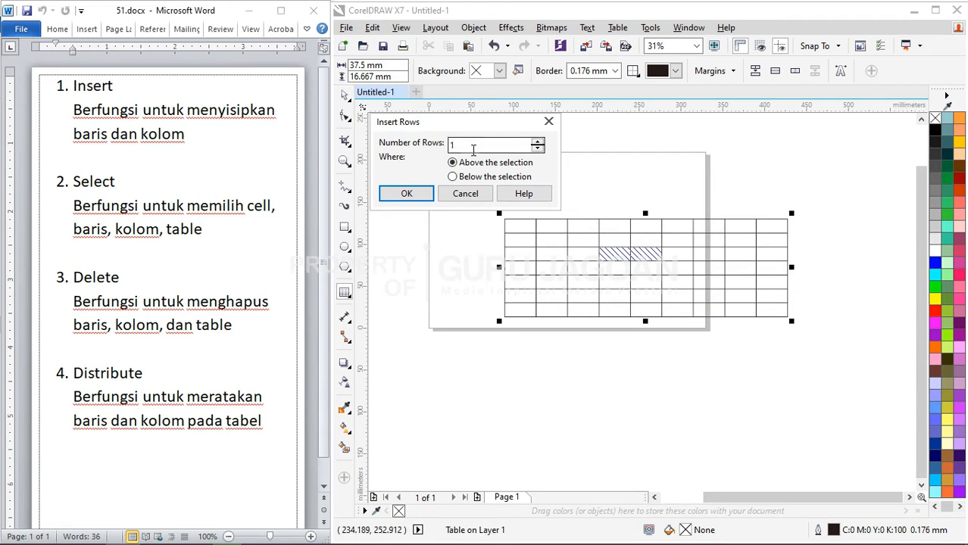
double_click(471, 150)
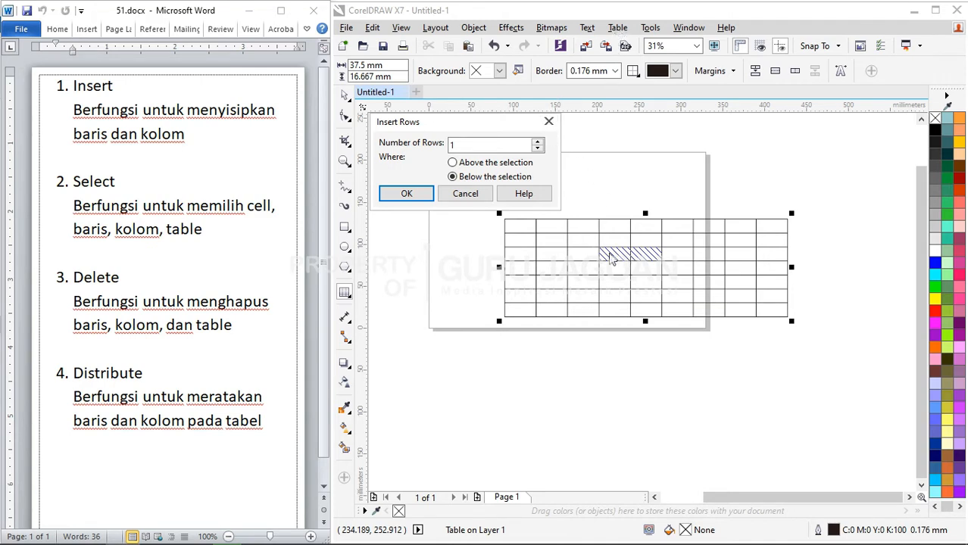
double_click(478, 144)
click(406, 194)
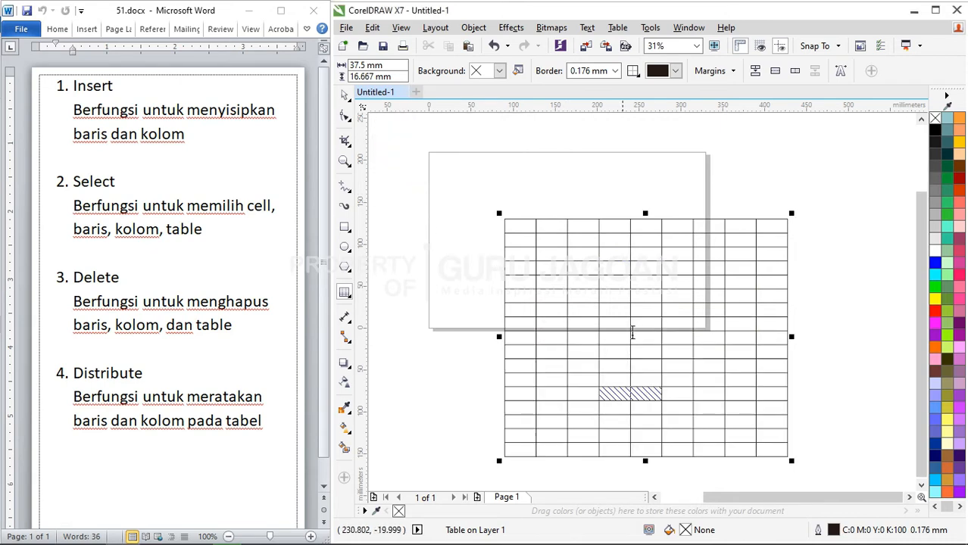
Add two more columns to the right of the selected cells in the enlarged table
click(616, 30)
mouse_move(642, 97)
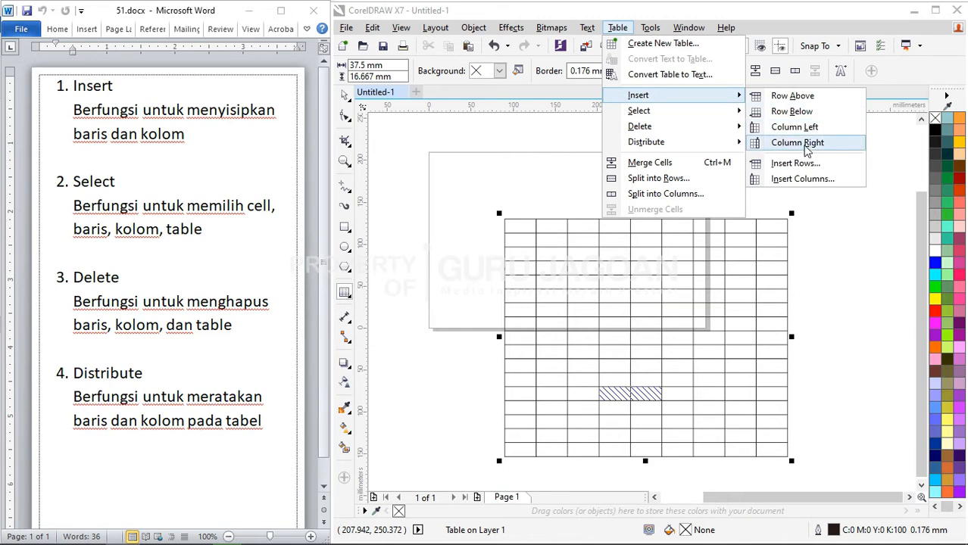
click(797, 142)
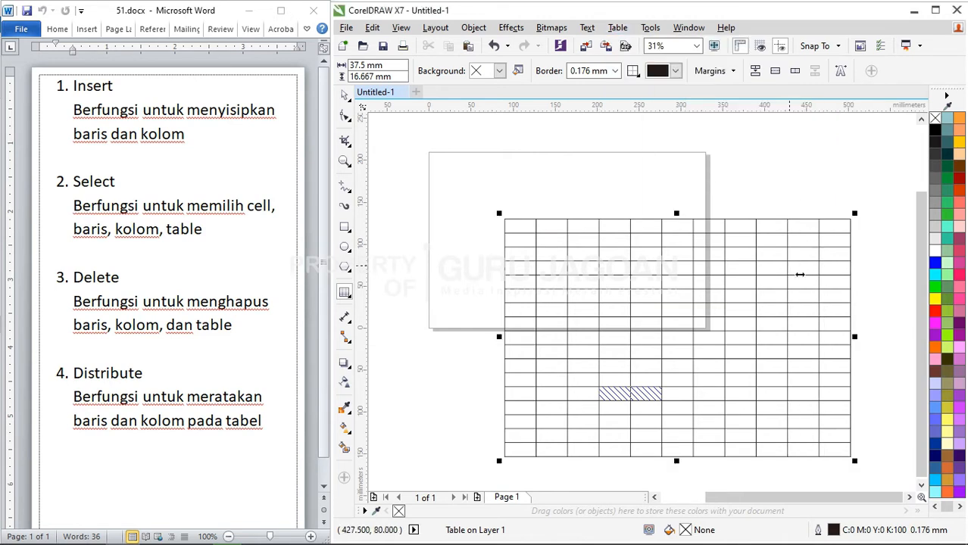
Insert 10 columns to the left of the selected cells using the Insert Columns command
click(616, 27)
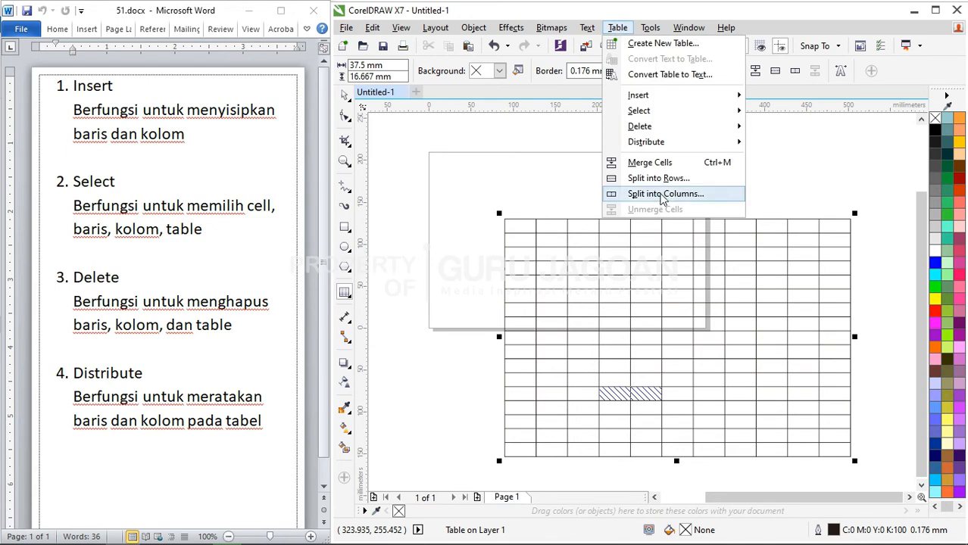
mouse_move(712, 97)
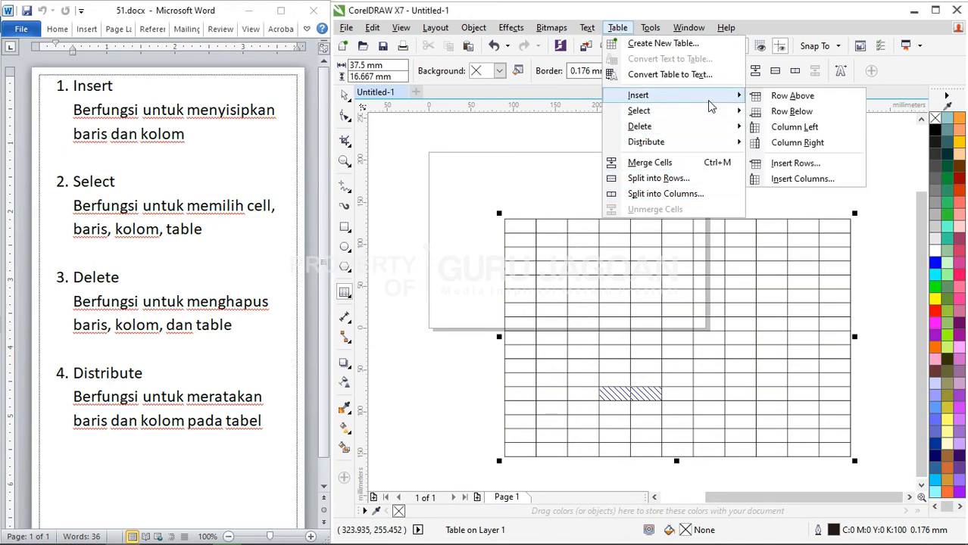
click(793, 180)
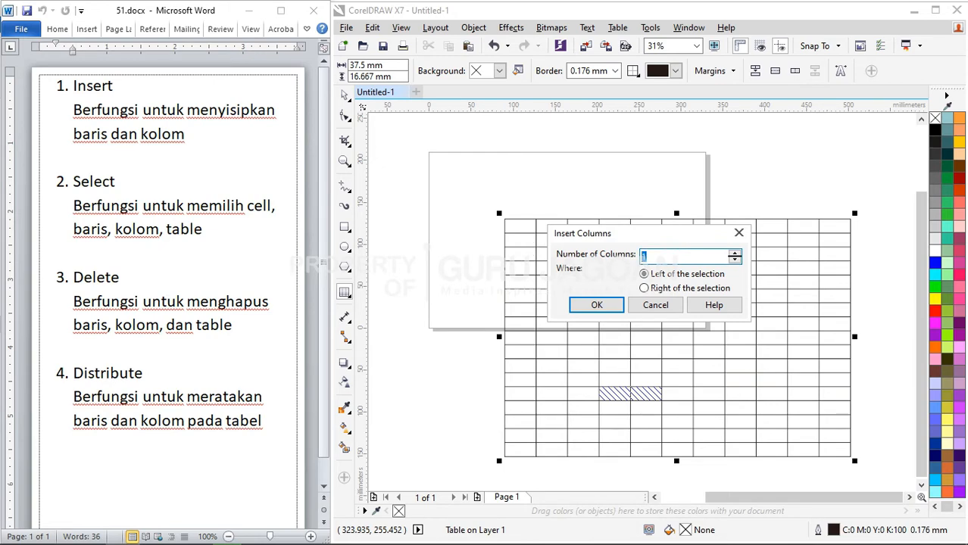
text(0)
click(594, 307)
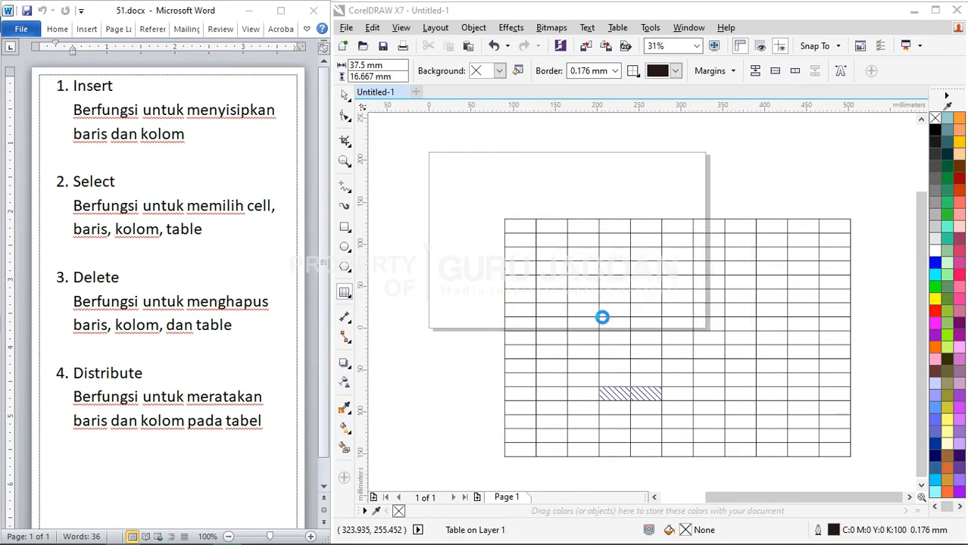
scroll(554, 274, down, 2)
scroll(661, 311, up, 1)
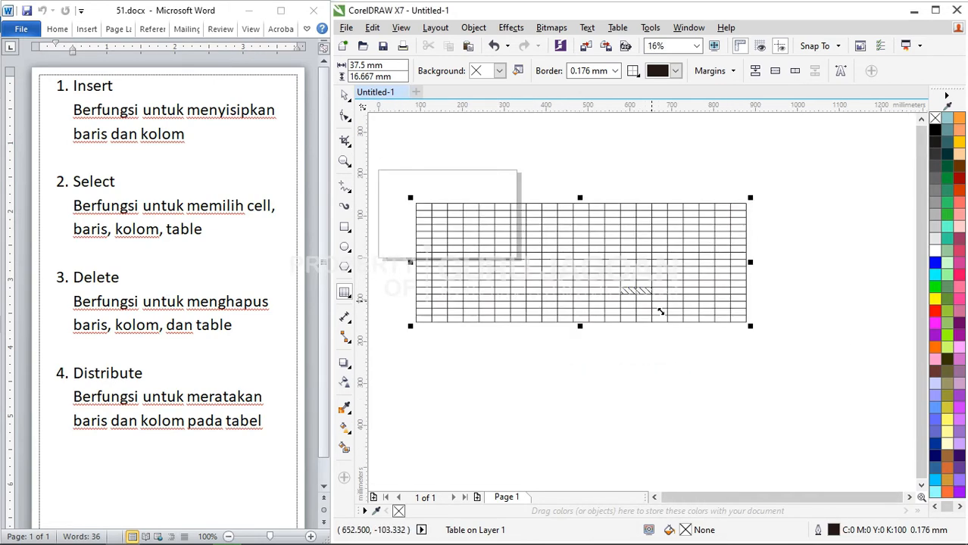
Extend the two-cell selection to the entire table row that contains it
click(618, 29)
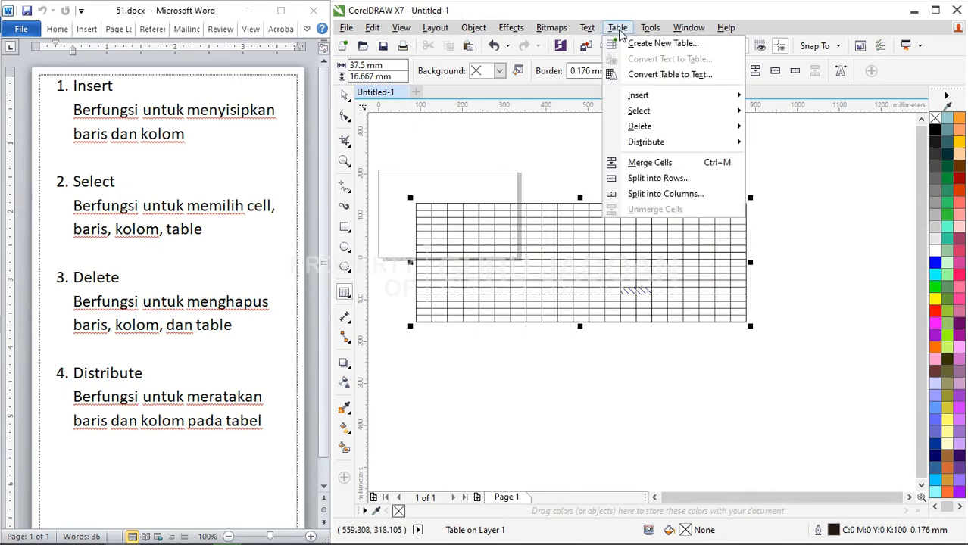
mouse_move(635, 115)
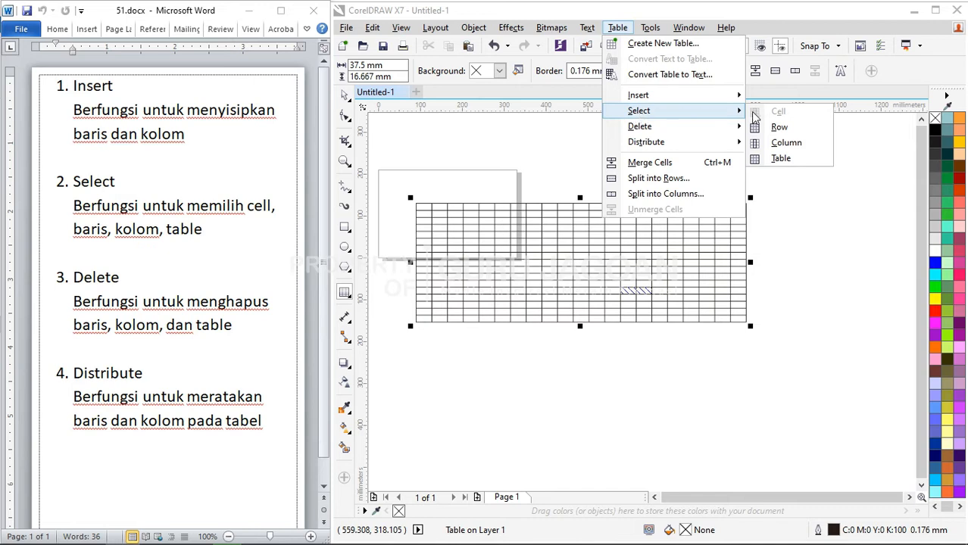
click(778, 127)
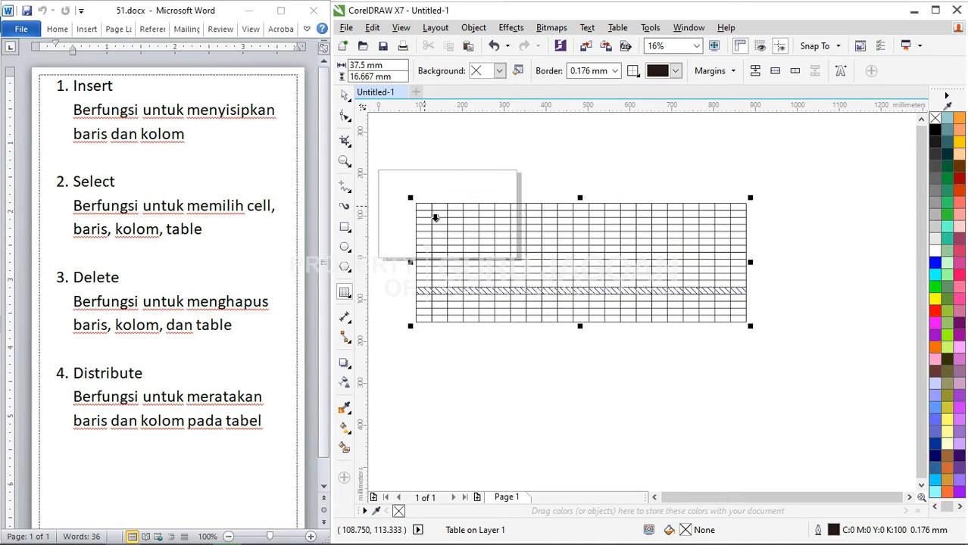
Place the text cursor in the second cell of the table's first row and select that entire row
click(435, 218)
scroll(436, 219, up, 3)
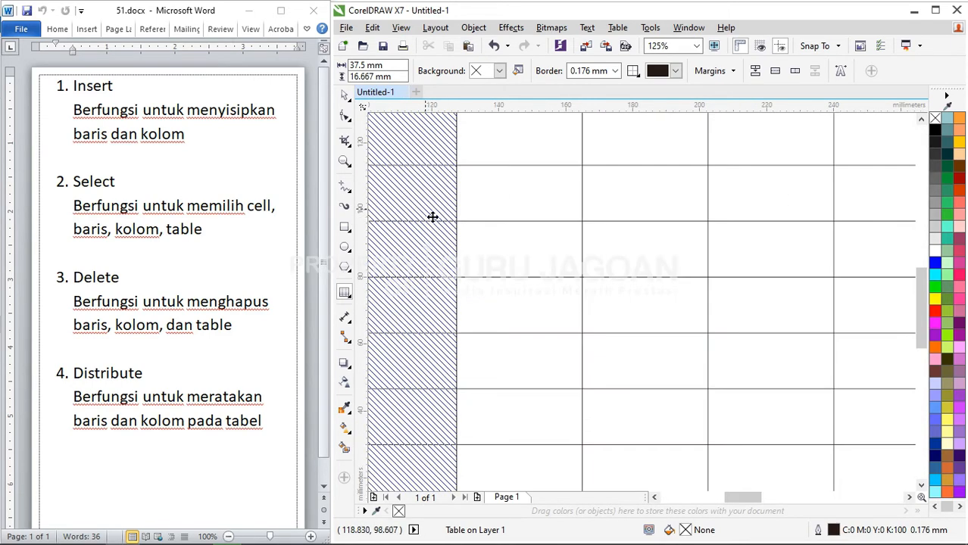
click(516, 160)
scroll(542, 214, down, 2)
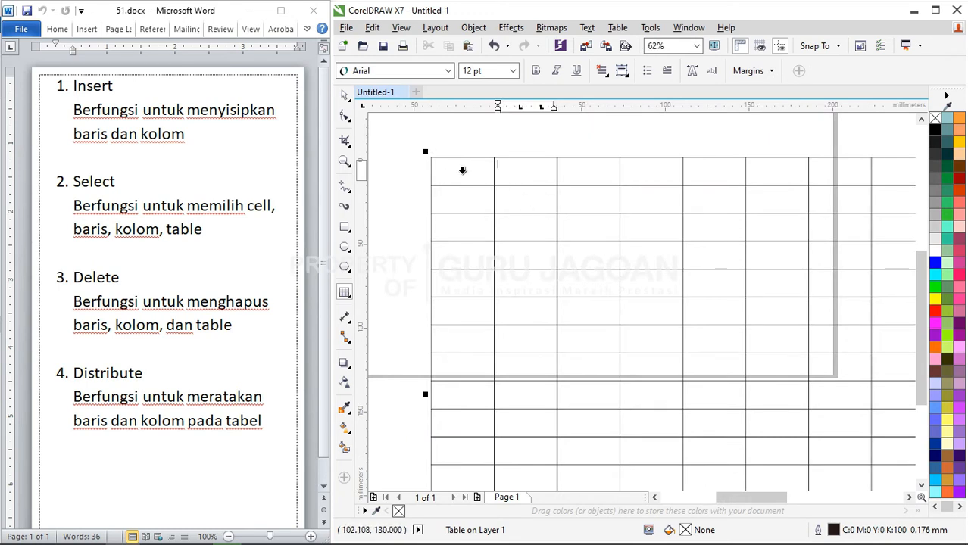
click(617, 28)
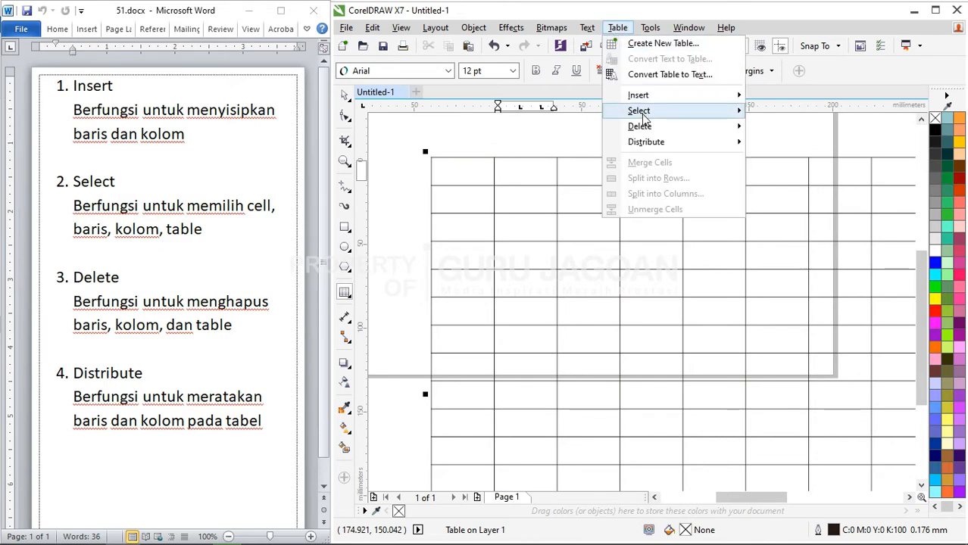
click(781, 129)
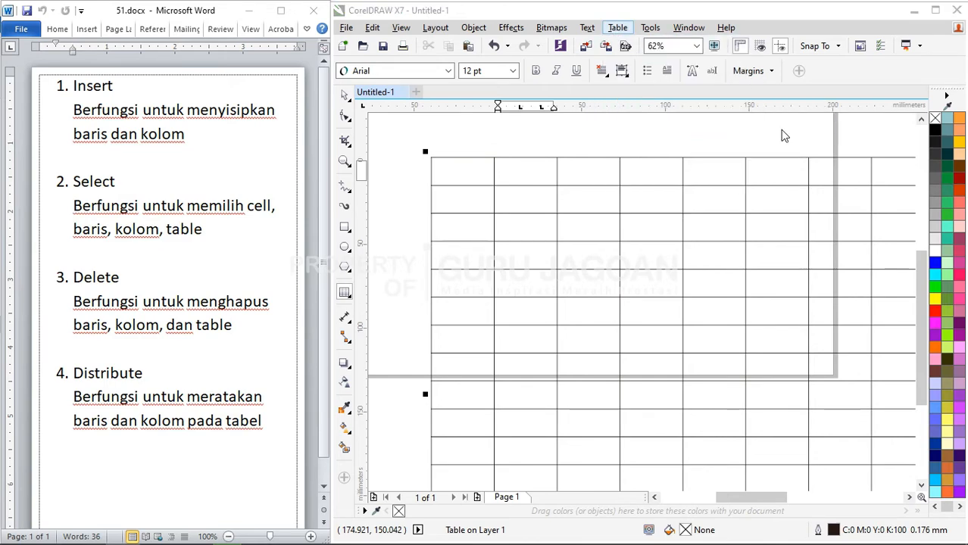
scroll(484, 188, down, 4)
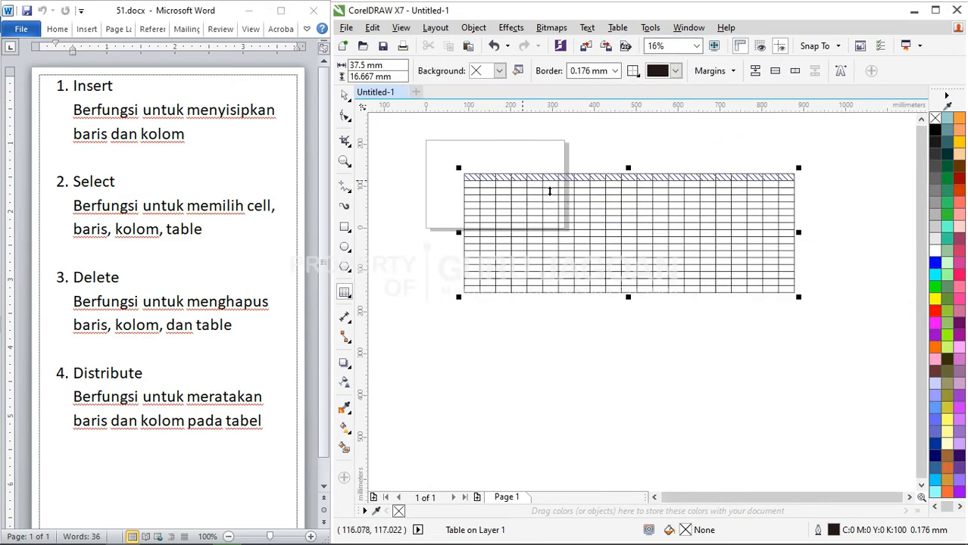
scroll(574, 191, up, 2)
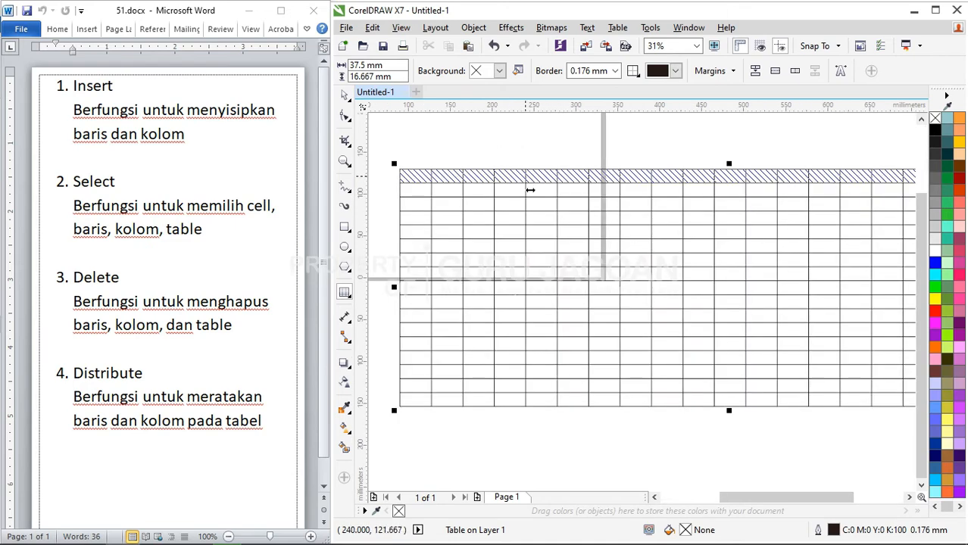
click(617, 28)
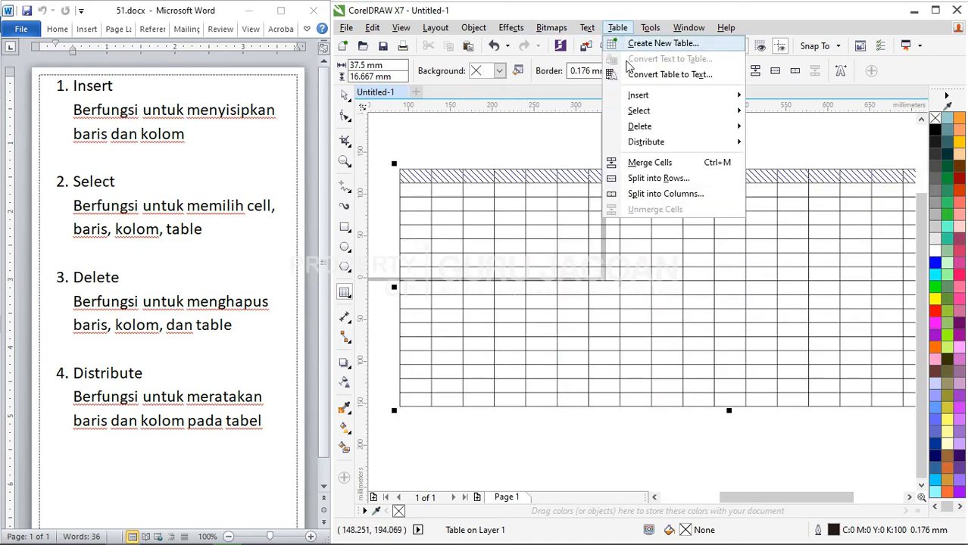
mouse_move(649, 112)
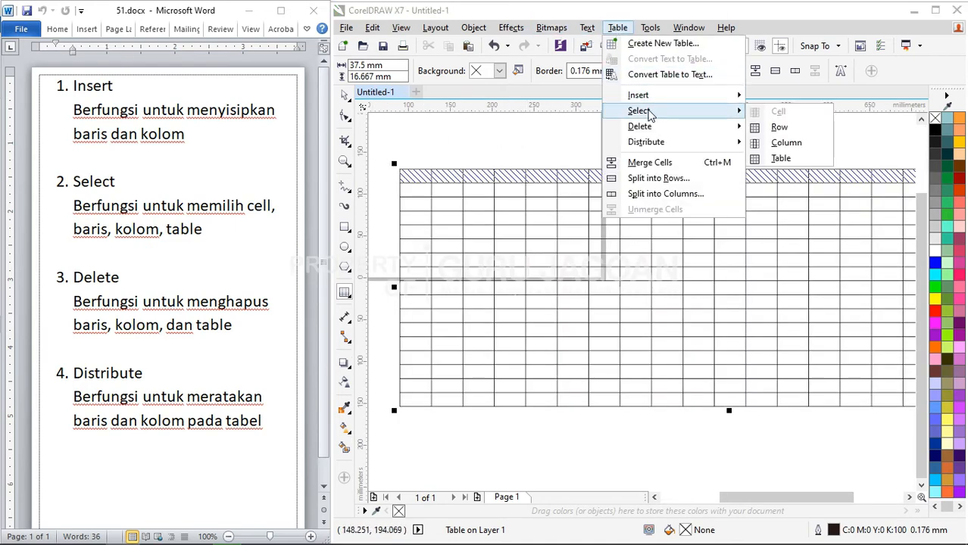
click(780, 133)
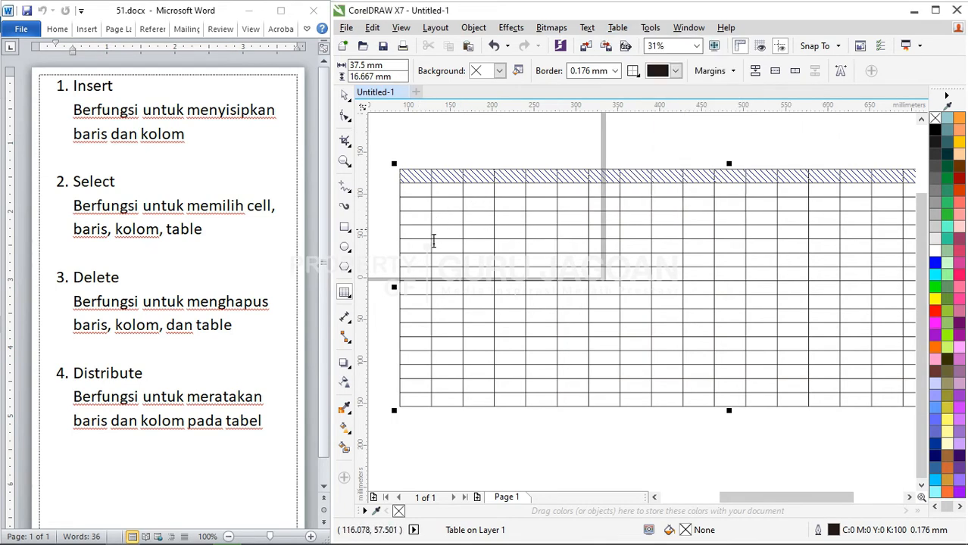
Place the text cursor in the first cell of the fifth row and select that whole row
click(425, 243)
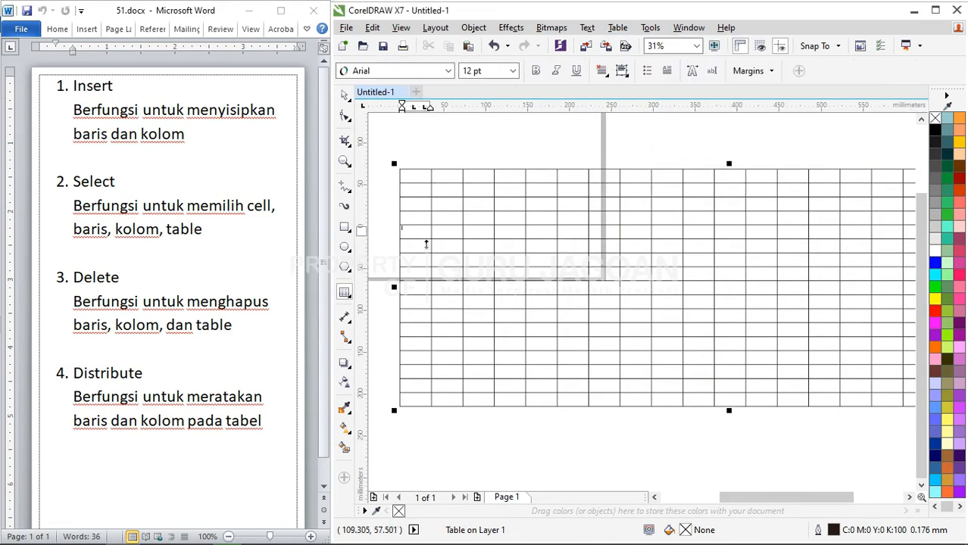
scroll(425, 244, up, 3)
scroll(439, 228, down, 3)
scroll(432, 233, up, 1)
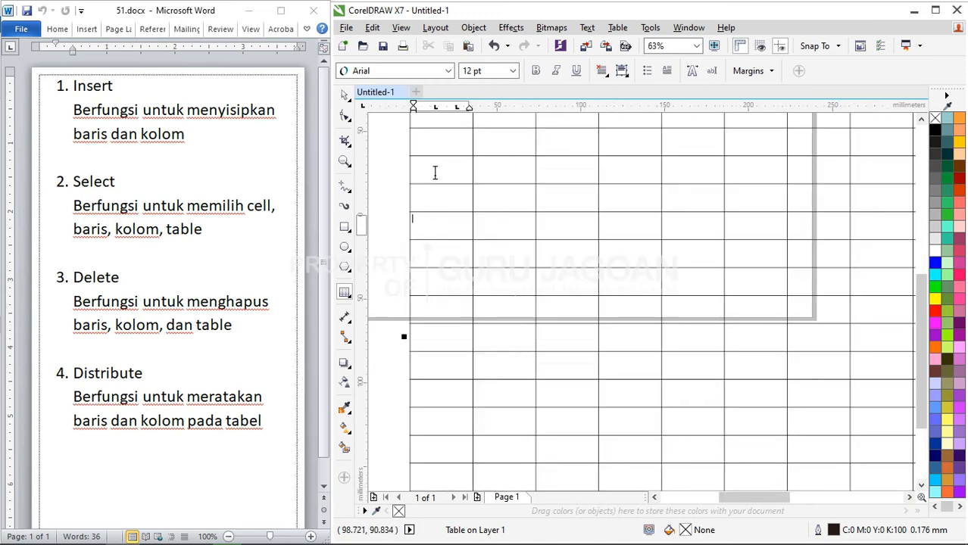
scroll(435, 170, down, 1)
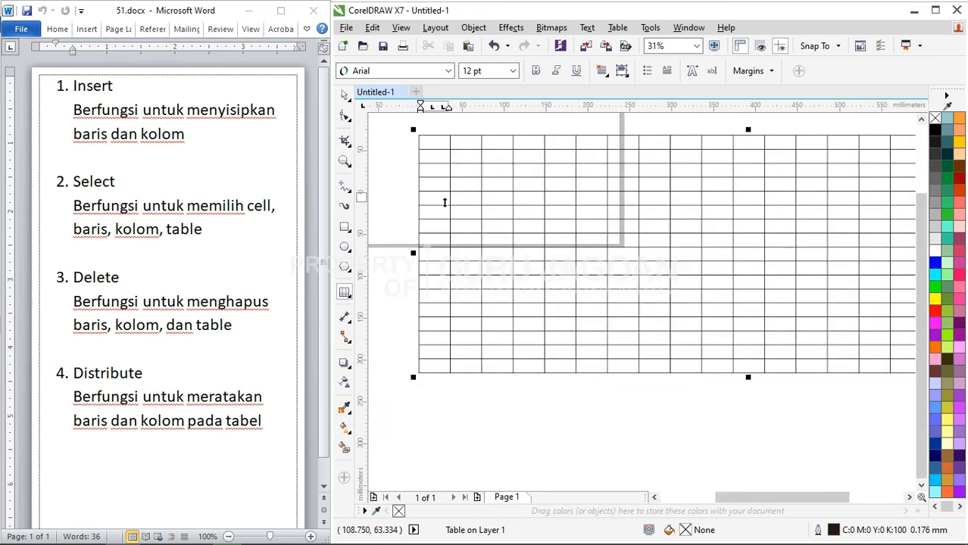
click(617, 27)
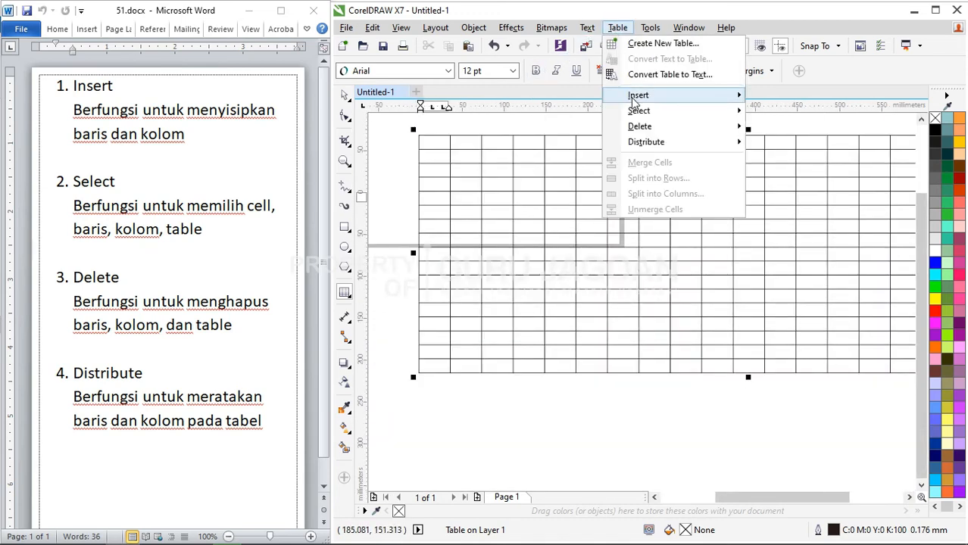
click(777, 127)
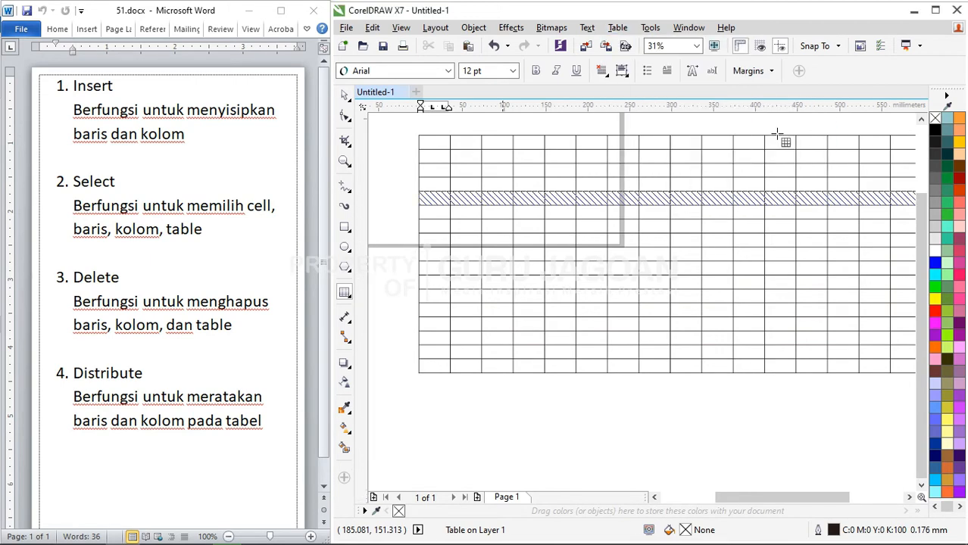
Clear the row selection, place the text cursor in the fifth row's first cell, and select only that cell
click(617, 28)
mouse_move(659, 114)
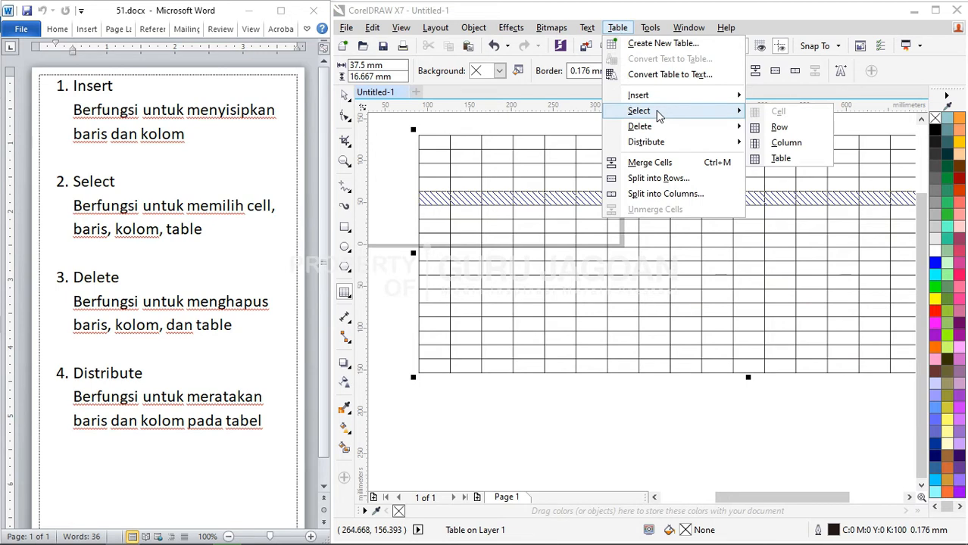
click(523, 195)
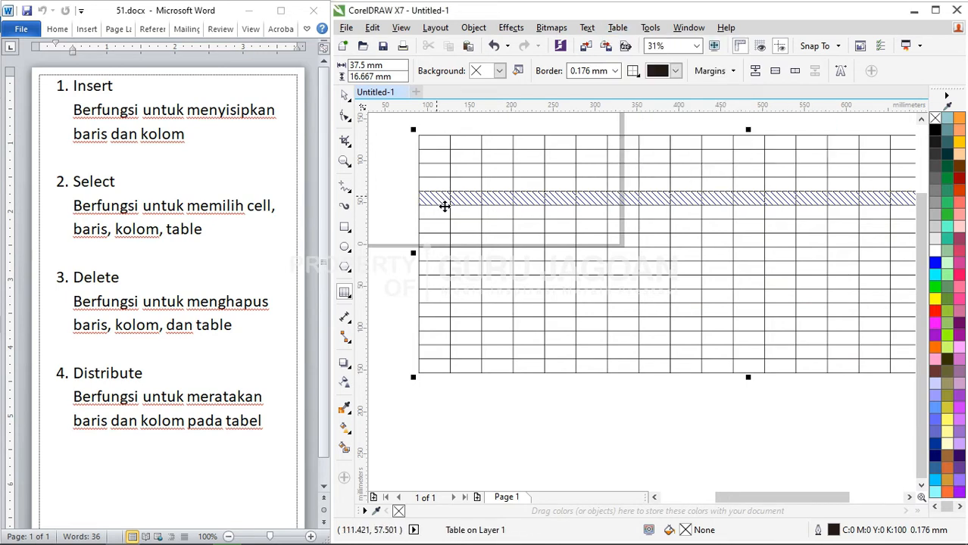
click(438, 198)
click(445, 209)
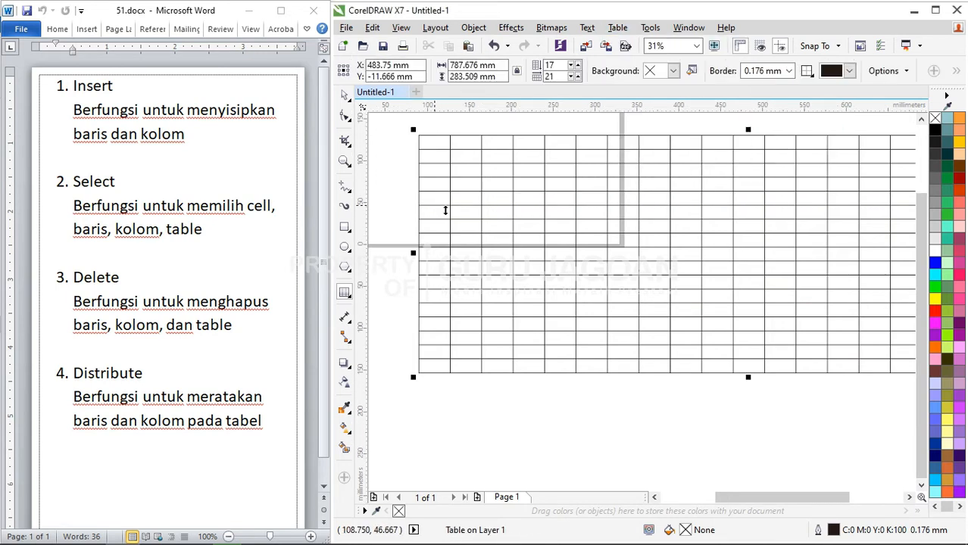
scroll(439, 207, up, 1)
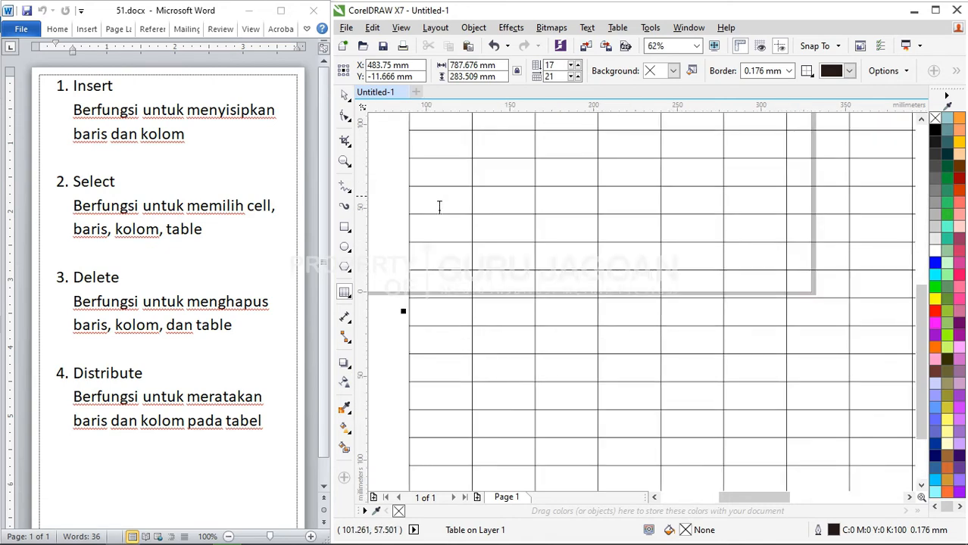
click(444, 212)
click(649, 27)
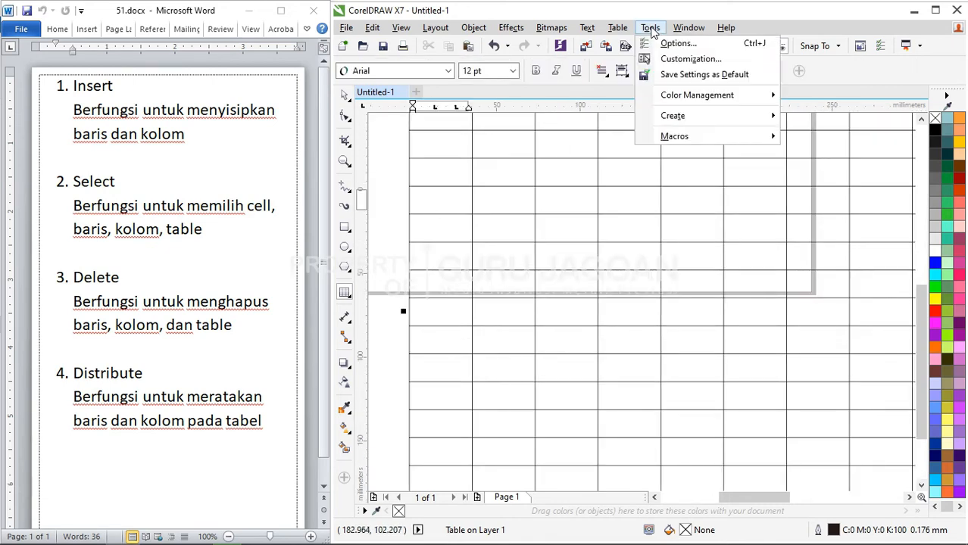
mouse_move(640, 112)
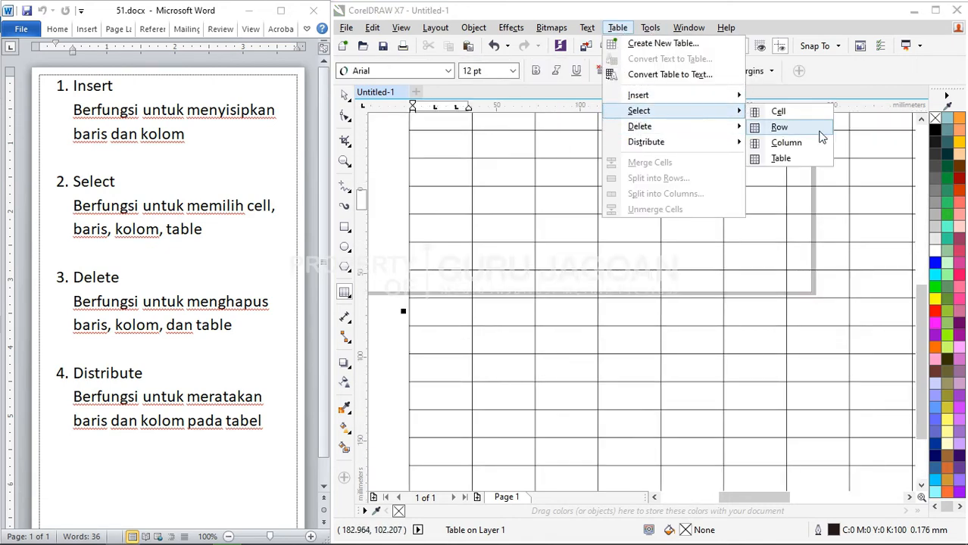
click(795, 128)
scroll(659, 247, down, 2)
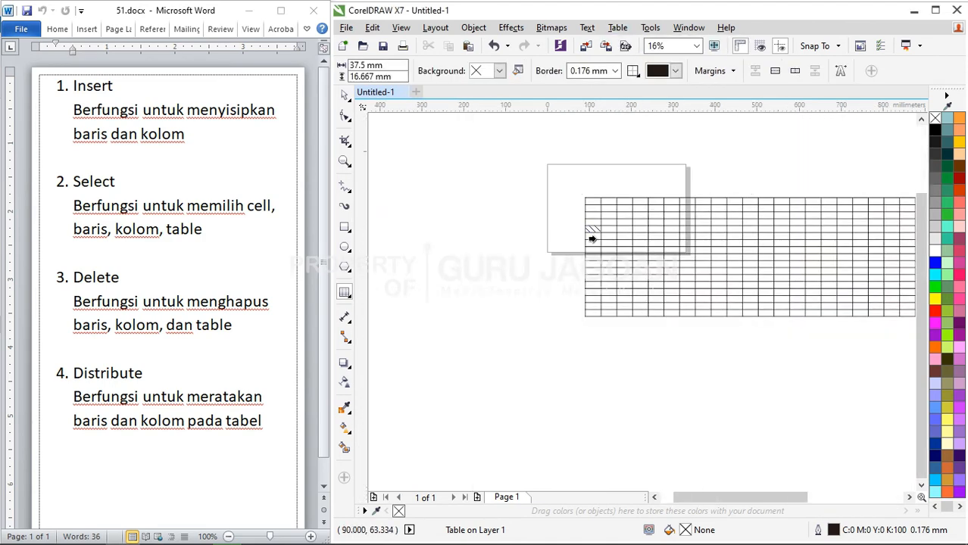
scroll(594, 238, up, 2)
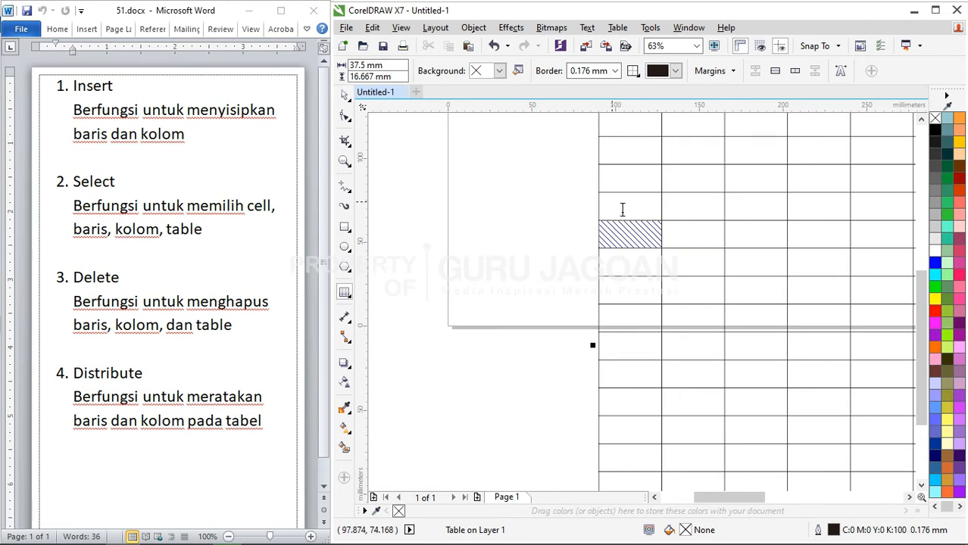
Extend the single-cell selection to the table's entire first column
click(617, 29)
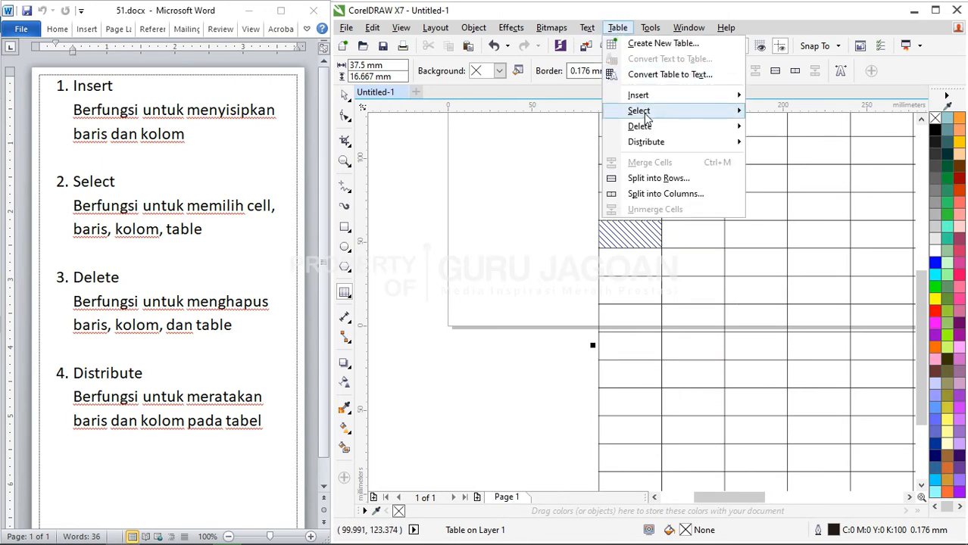
mouse_move(644, 111)
click(802, 148)
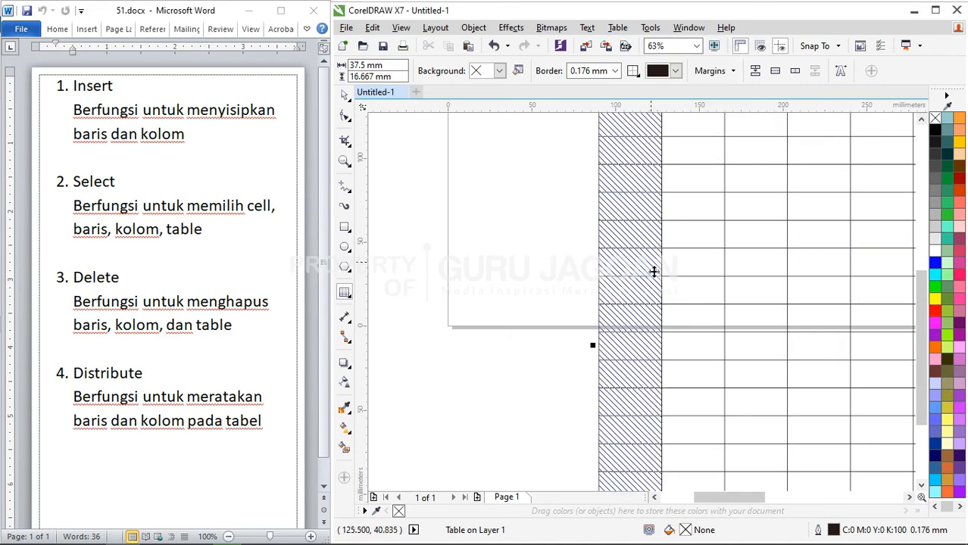
scroll(653, 271, down, 3)
scroll(636, 228, up, 3)
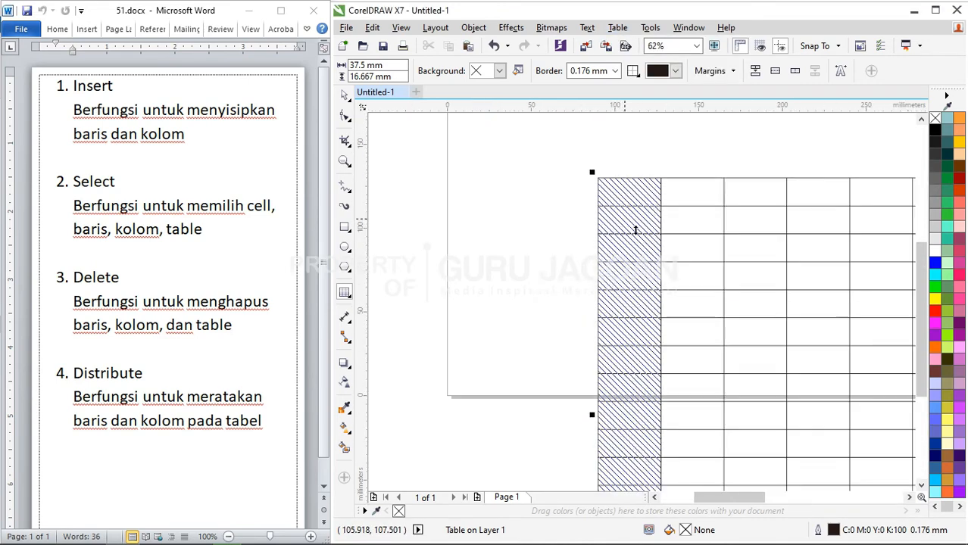
Select the entire table, starting from the selected first column
click(618, 31)
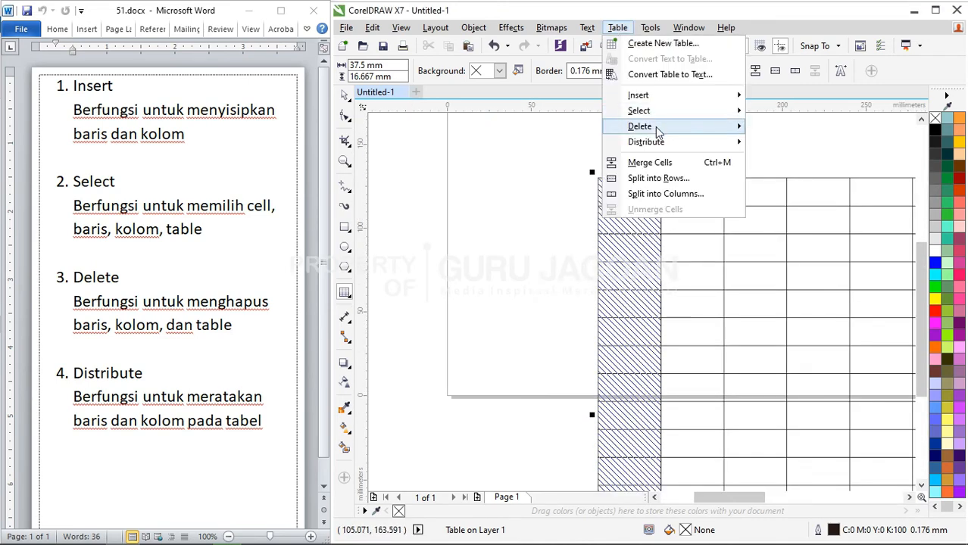
mouse_move(657, 125)
click(782, 157)
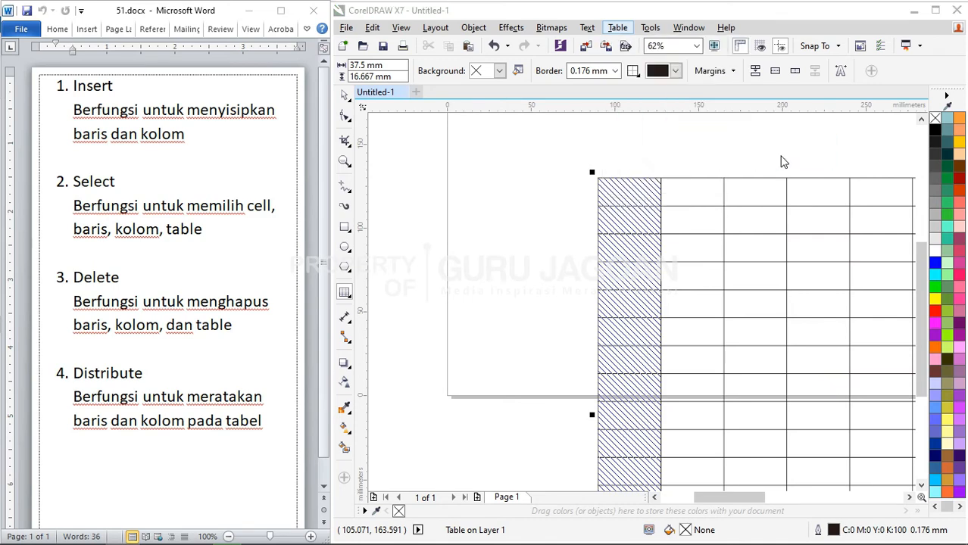
Examine the Delete options offered while the entire table is selected
scroll(451, 188, down, 3)
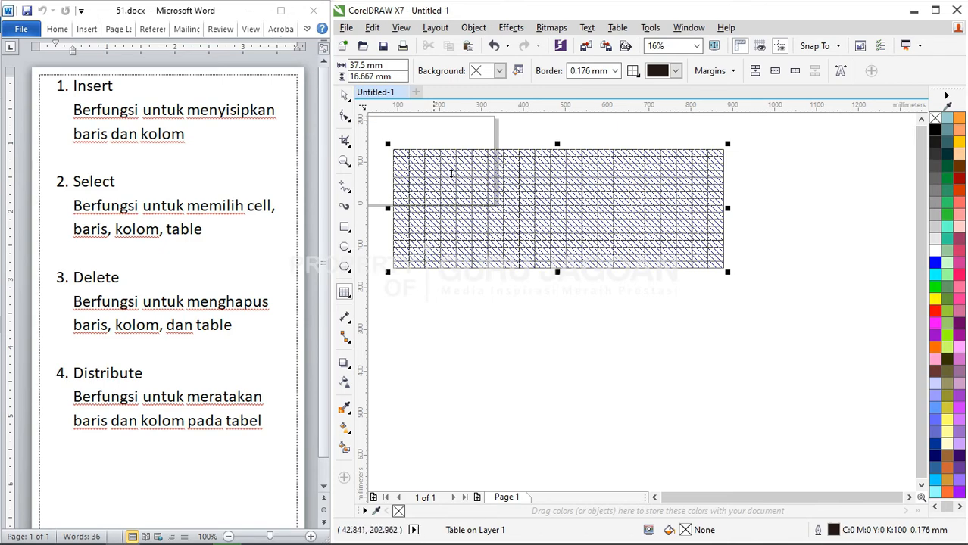
click(585, 27)
mouse_move(618, 29)
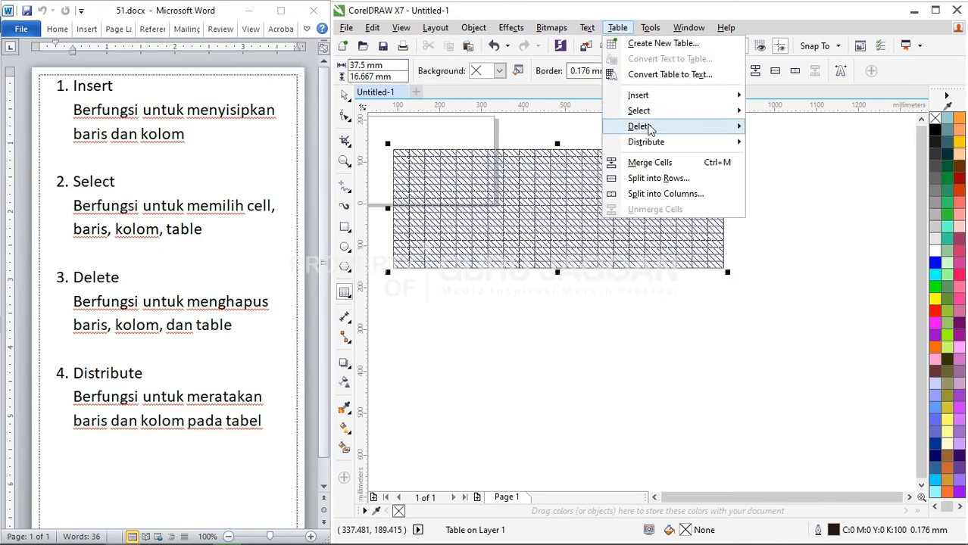
mouse_move(649, 129)
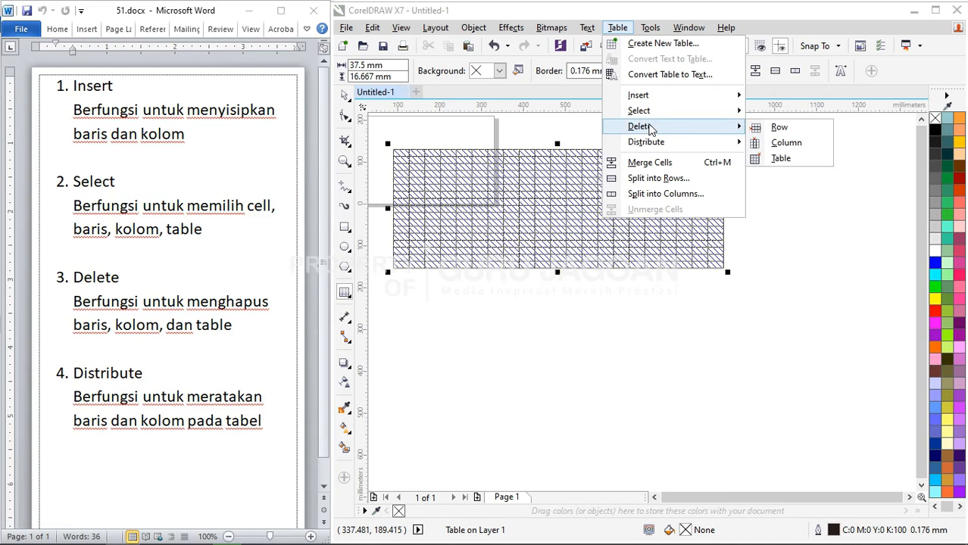
click(782, 163)
scroll(449, 176, up, 2)
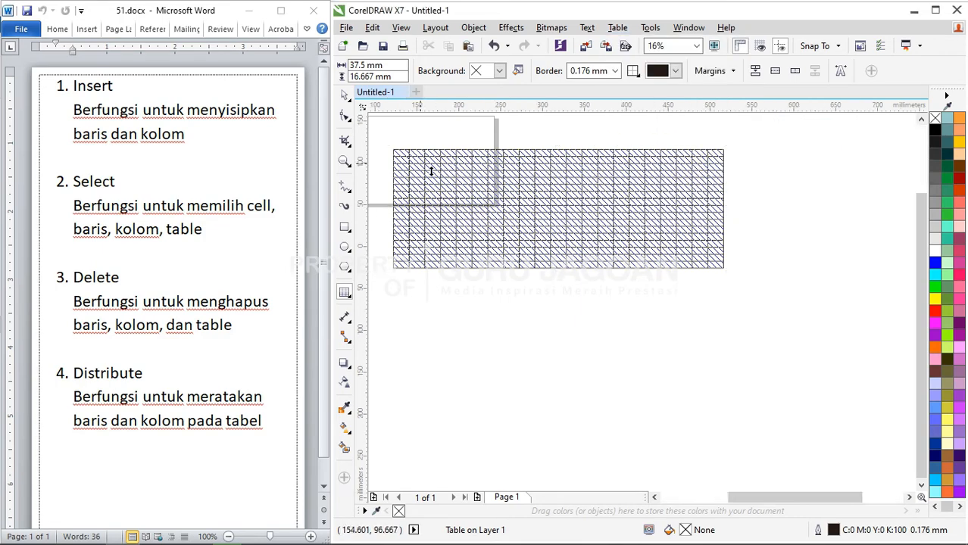
scroll(535, 188, down, 3)
scroll(516, 173, up, 5)
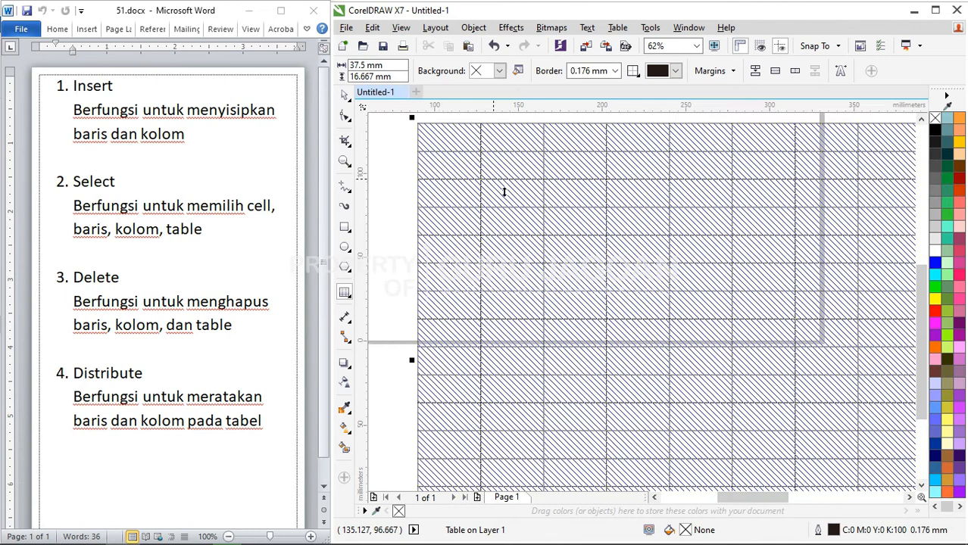
Place the text cursor in the table's first cell, select its whole row, and delete that row
click(453, 144)
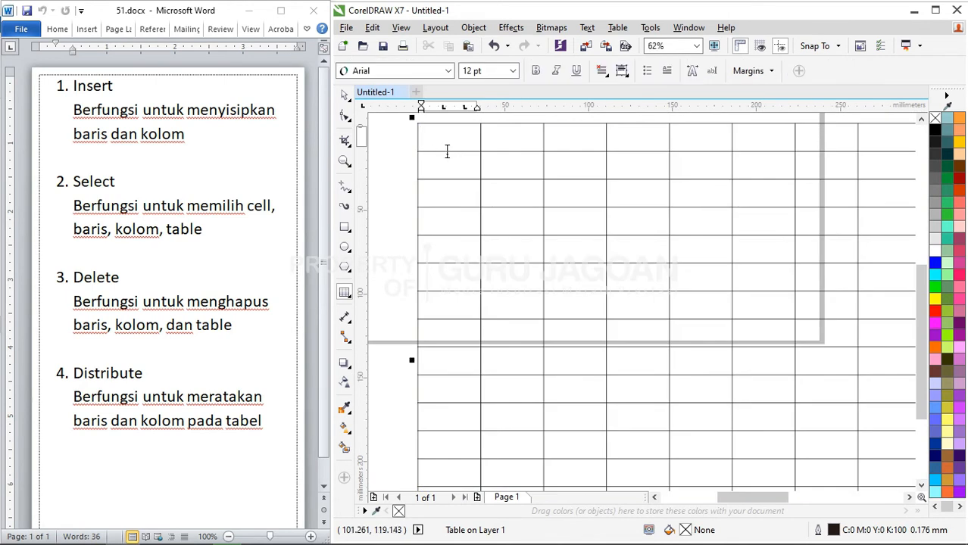
click(617, 28)
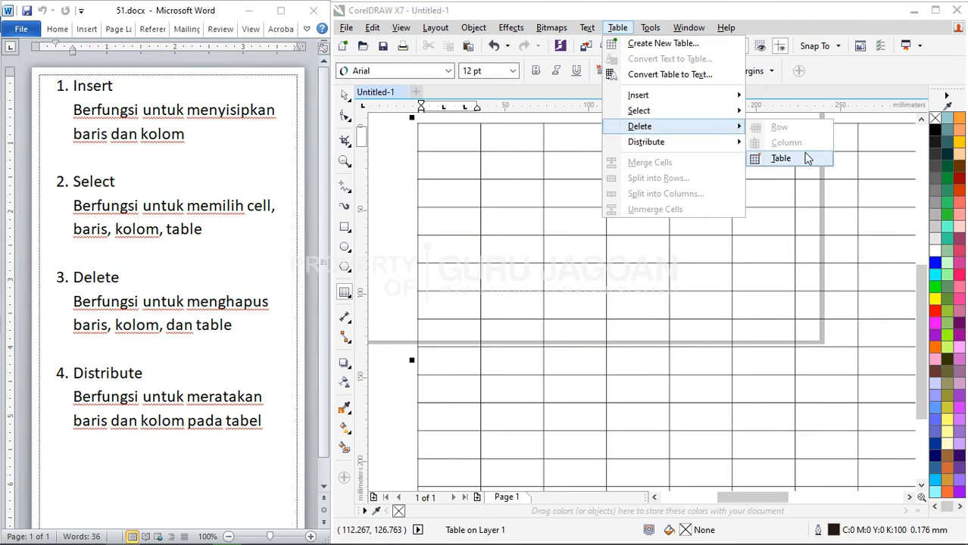
click(461, 150)
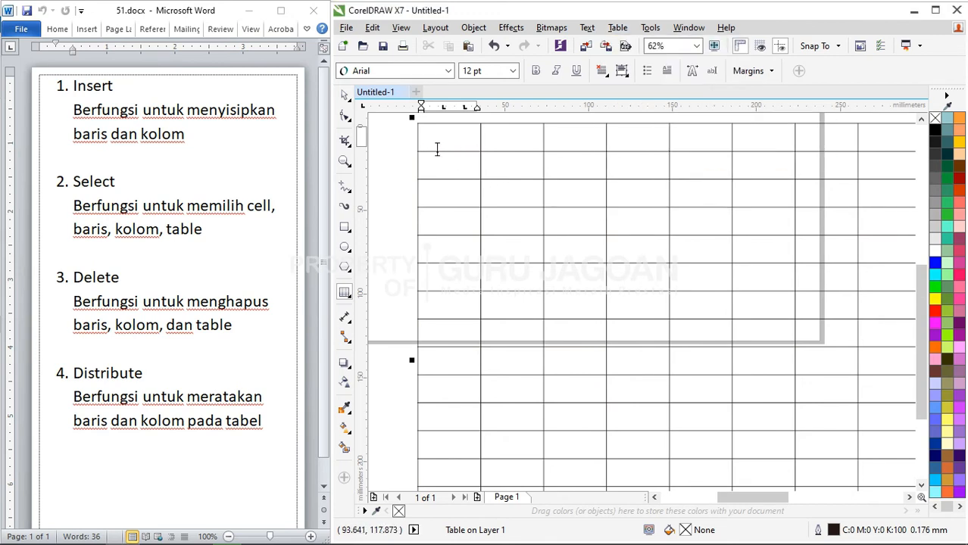
click(616, 28)
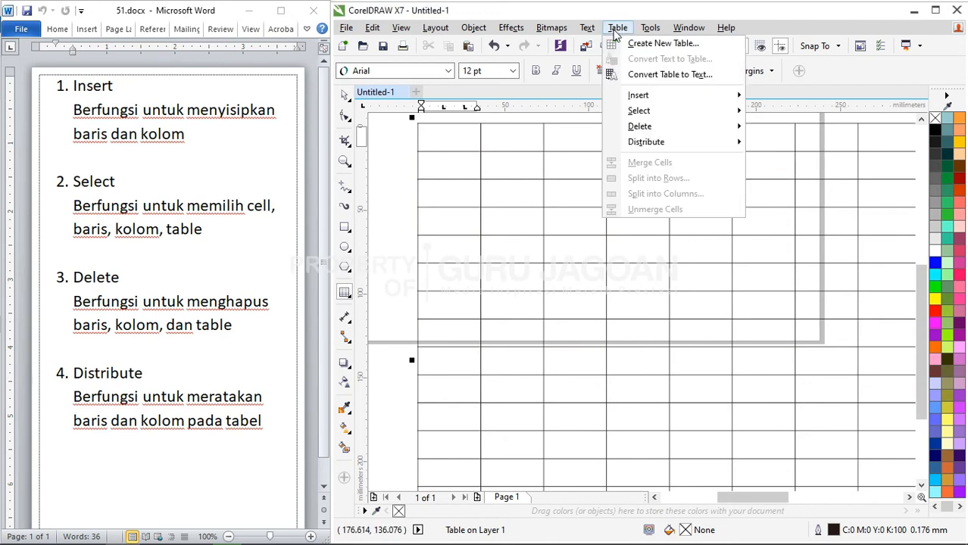
mouse_move(638, 112)
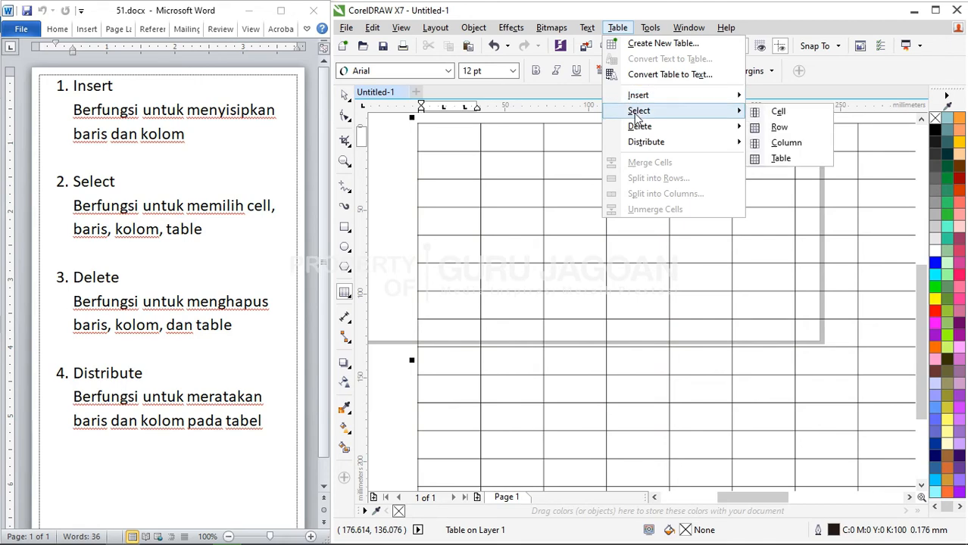
click(778, 127)
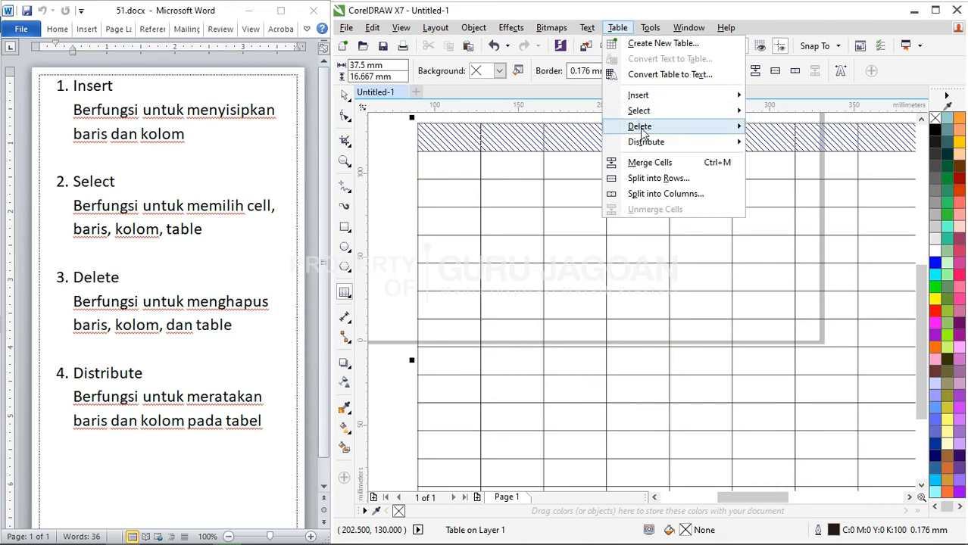
mouse_move(642, 130)
click(772, 129)
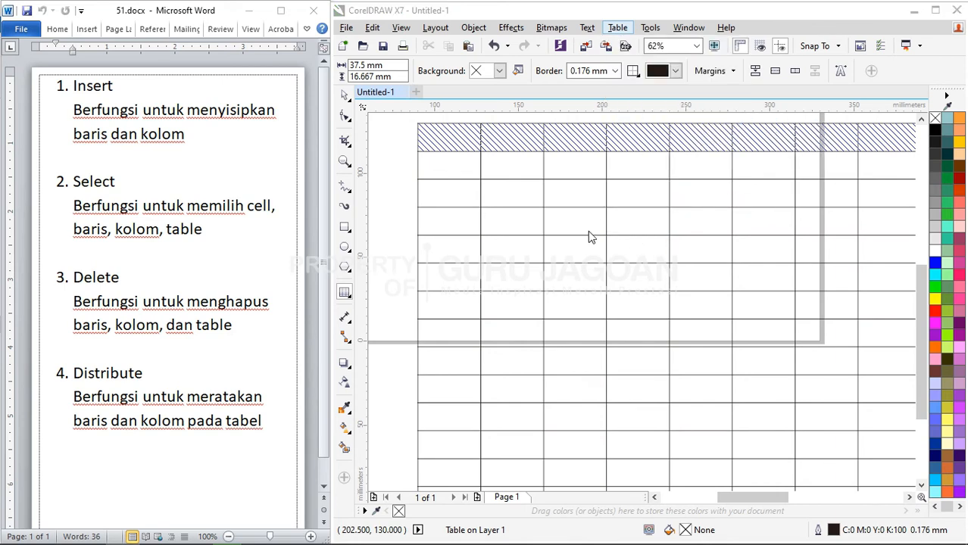
Select the table's entire first column and delete it
scroll(467, 173, down, 2)
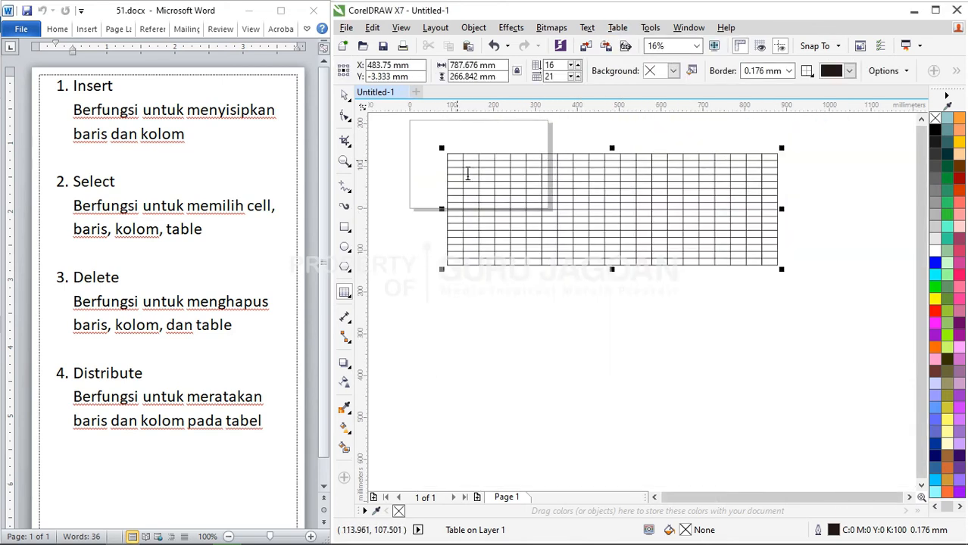
scroll(464, 163, up, 1)
click(465, 158)
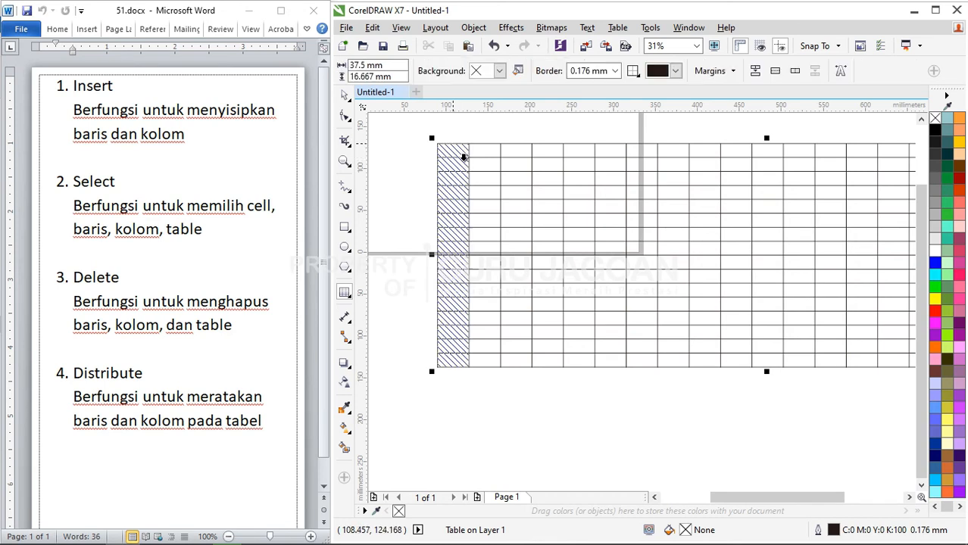
click(613, 29)
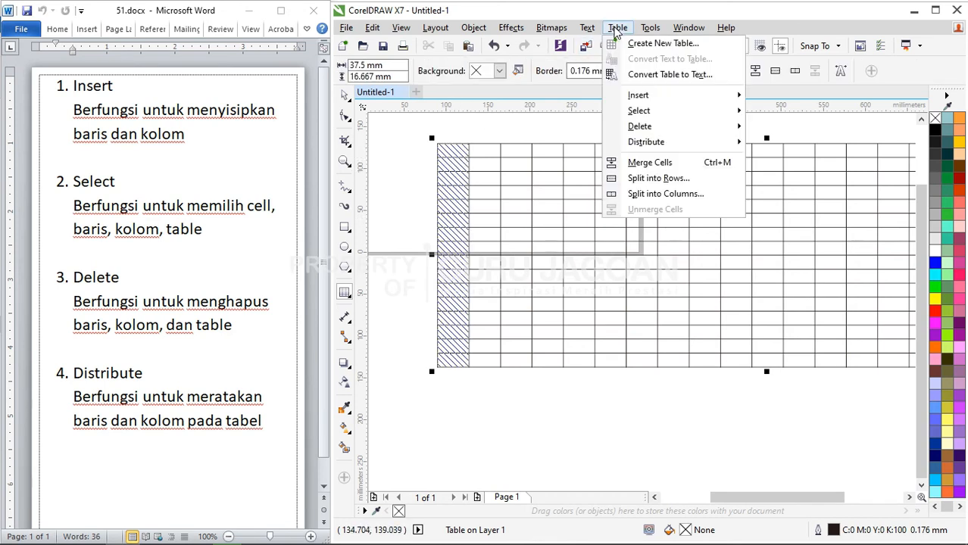
mouse_move(693, 126)
click(780, 147)
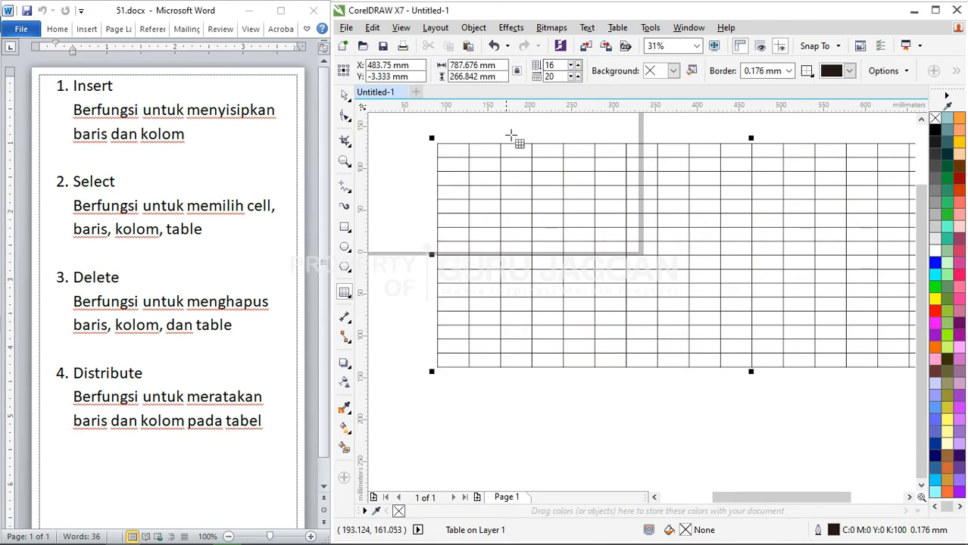
Delete the entire table from the page
click(617, 28)
mouse_move(655, 130)
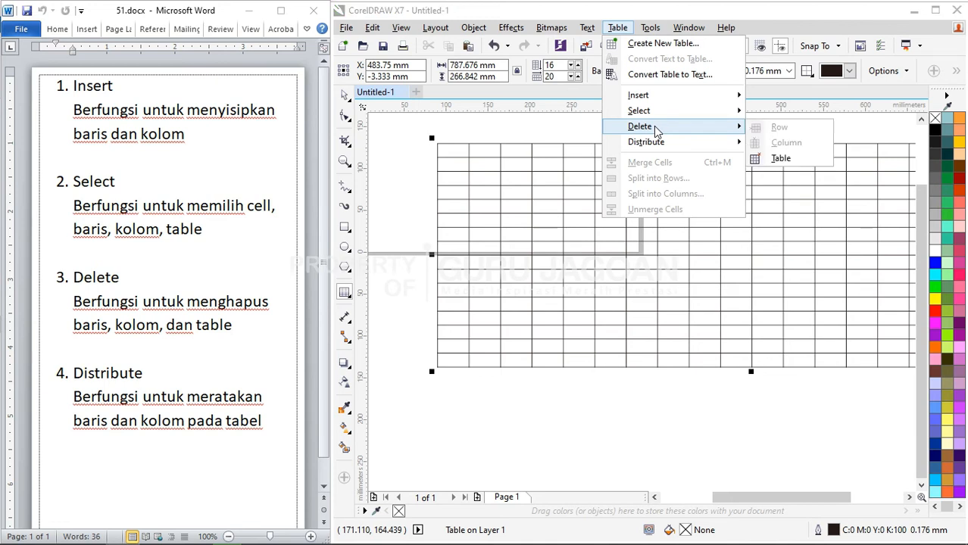
click(775, 158)
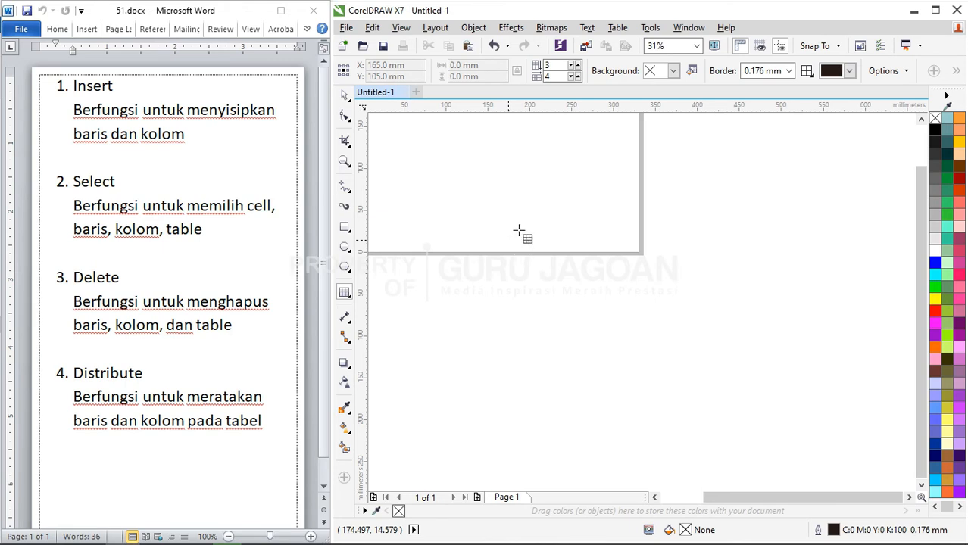
click(618, 28)
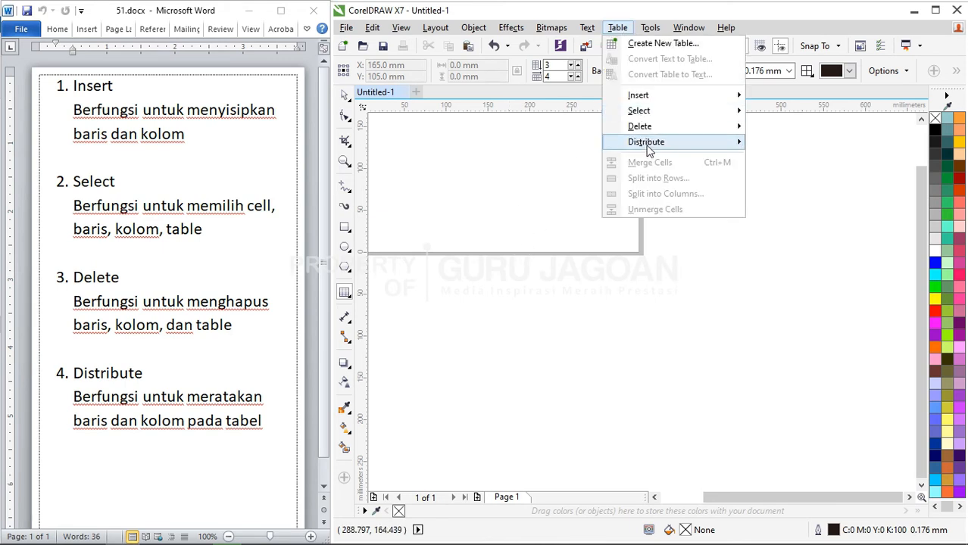
mouse_move(649, 149)
click(431, 226)
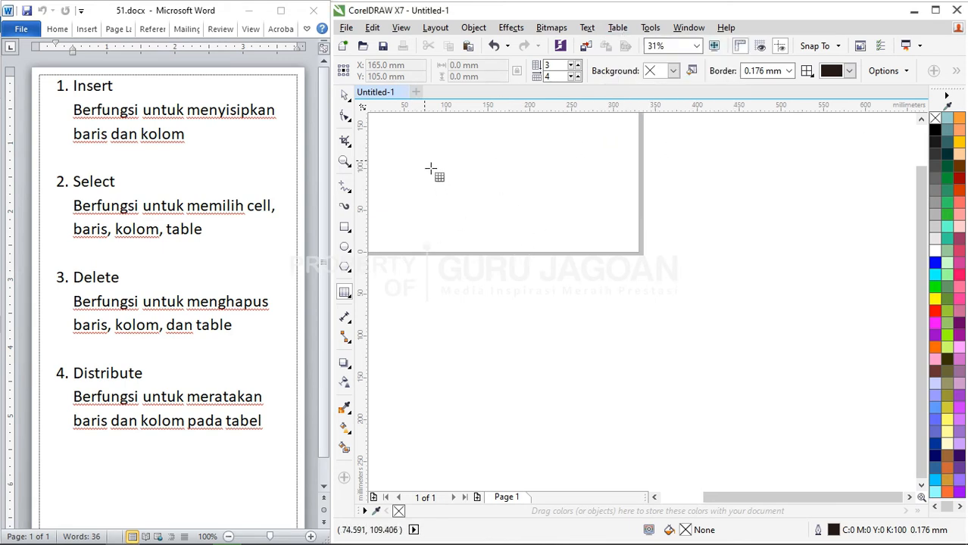
Create a new table with 3 rows and 4 columns, 50 mm high and 150 mm wide
click(618, 28)
click(634, 41)
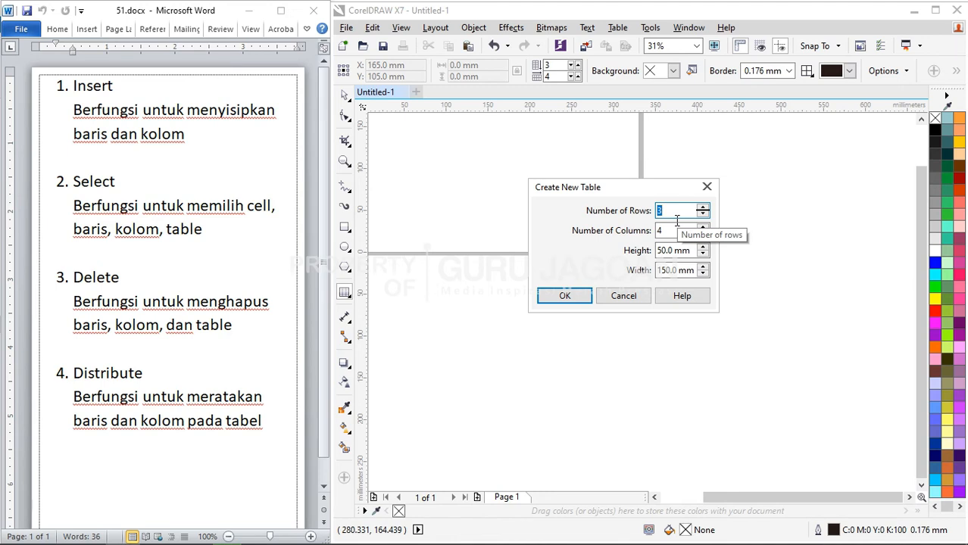
key(Return)
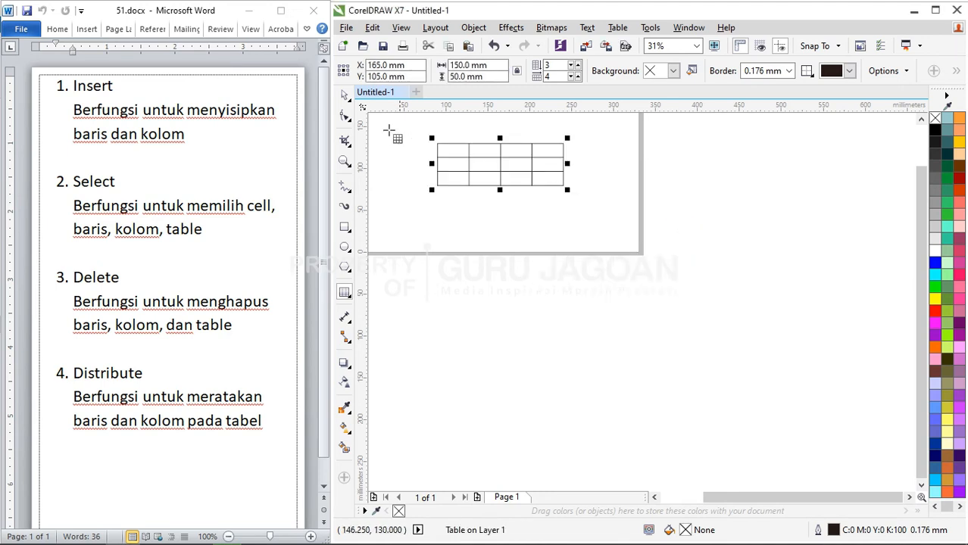
Examine the Distribute options with the new table selected and with the text cursor in its first cell
key(shift+F2)
click(618, 28)
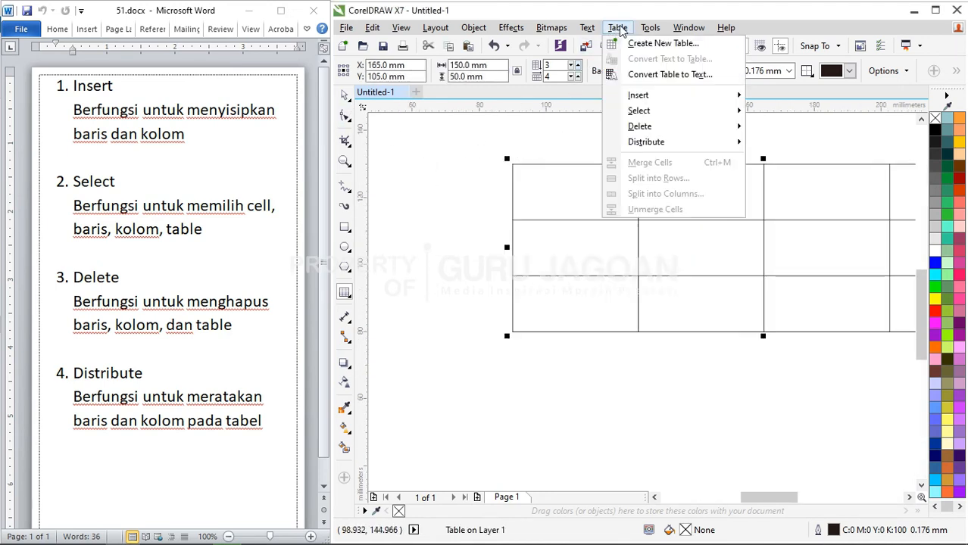
mouse_move(649, 144)
click(575, 201)
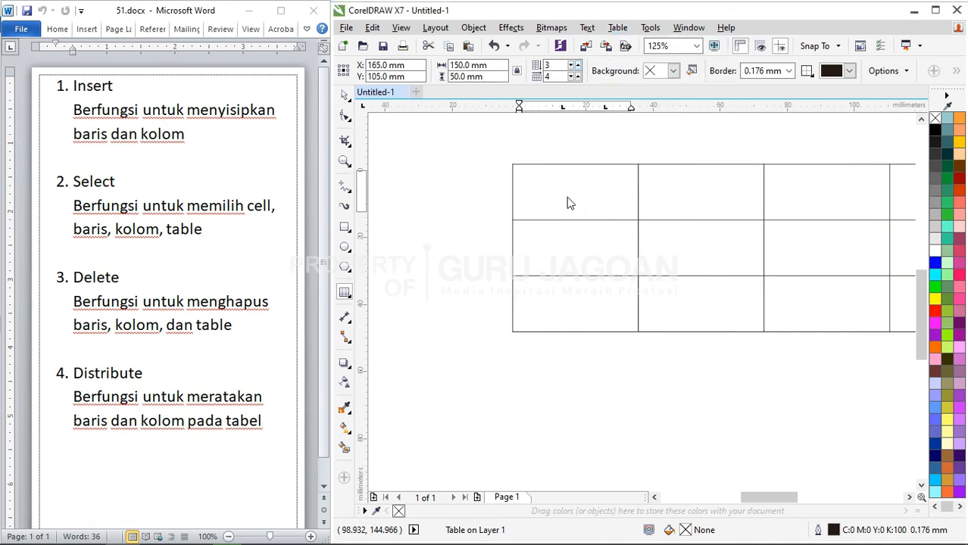
click(578, 205)
click(618, 28)
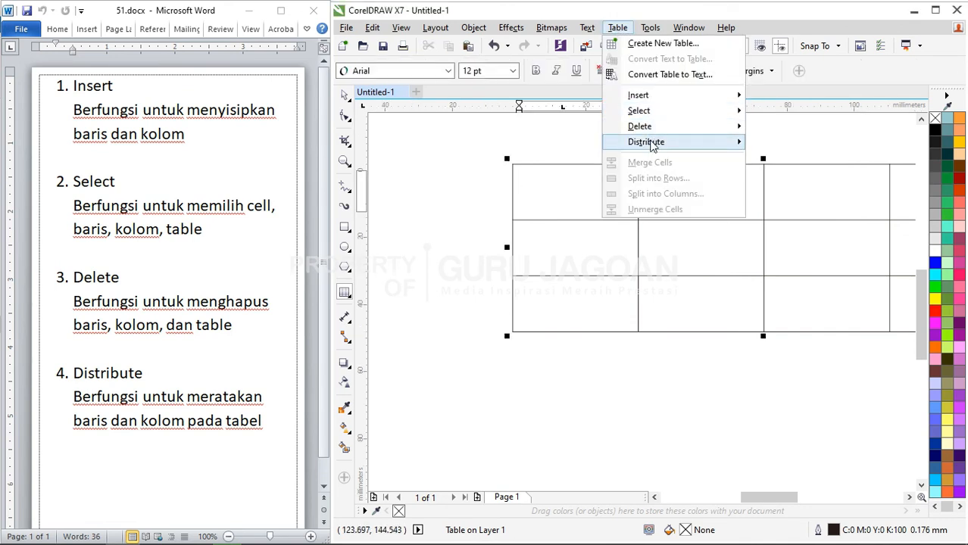
mouse_move(653, 148)
click(565, 200)
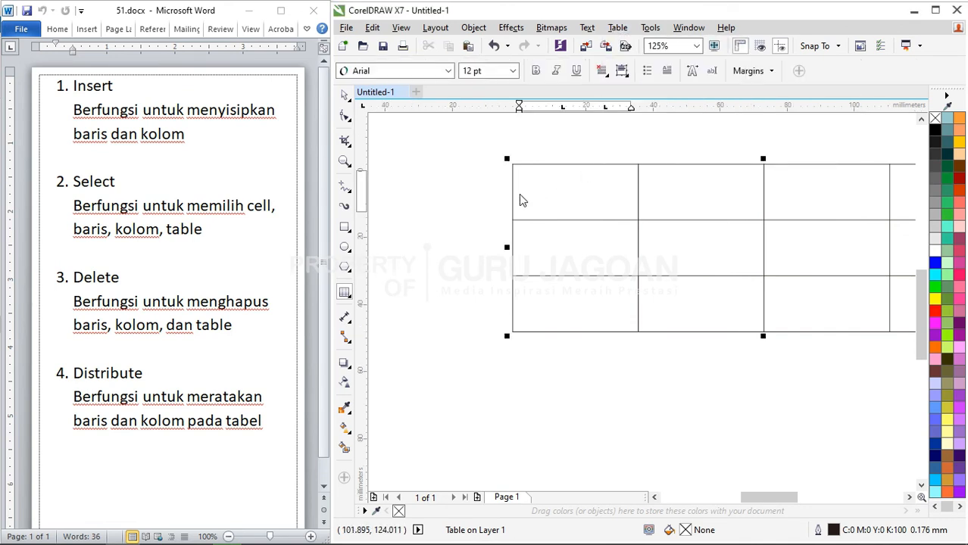
Select the new table's first row and distribute its columns evenly
click(519, 200)
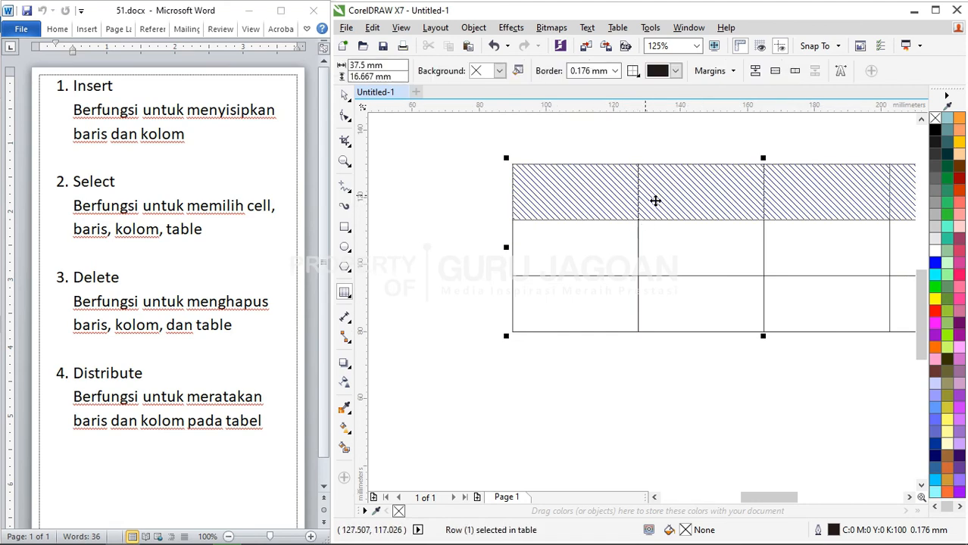
click(618, 28)
mouse_move(653, 146)
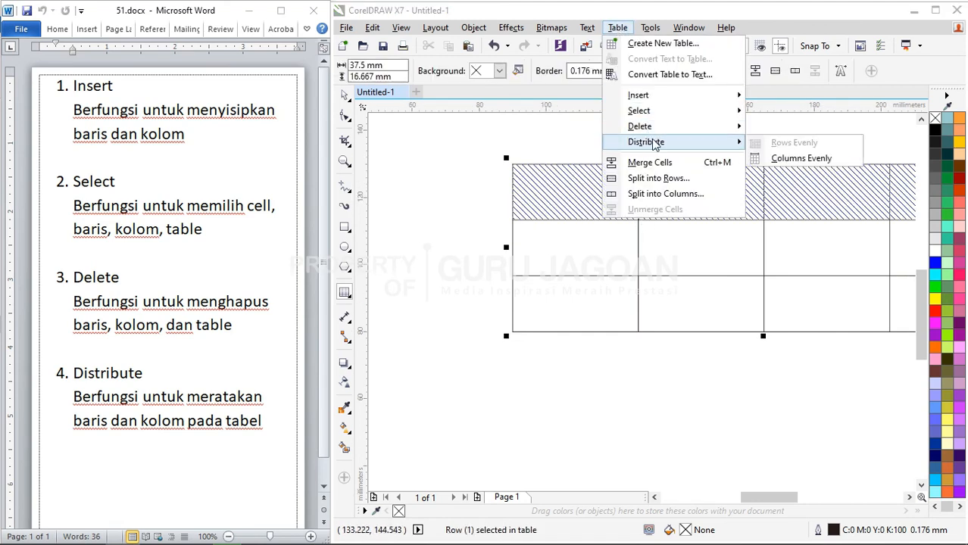
click(795, 161)
scroll(551, 207, down, 2)
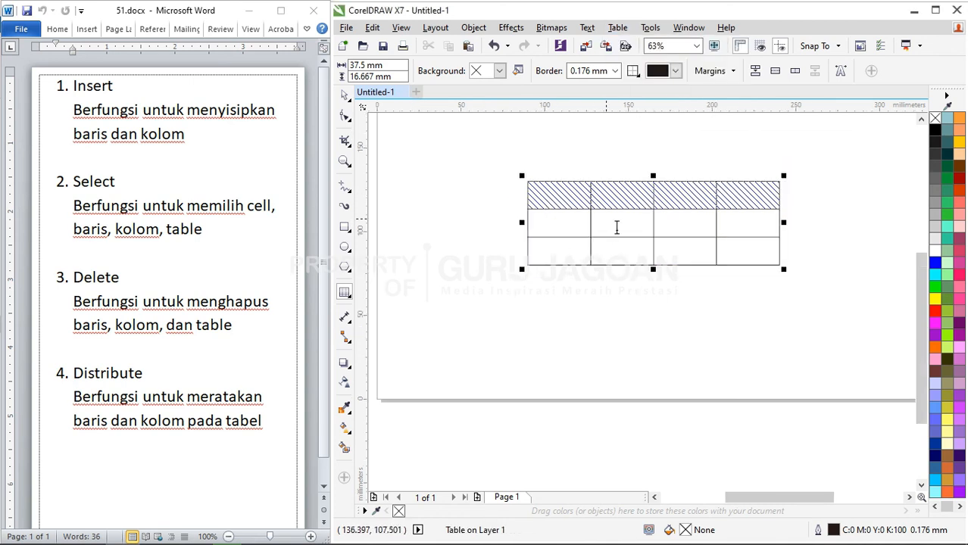
scroll(617, 228, up, 2)
Place the text cursor in the table's first cell and review the available table commands, including Delete and Distribute
click(546, 190)
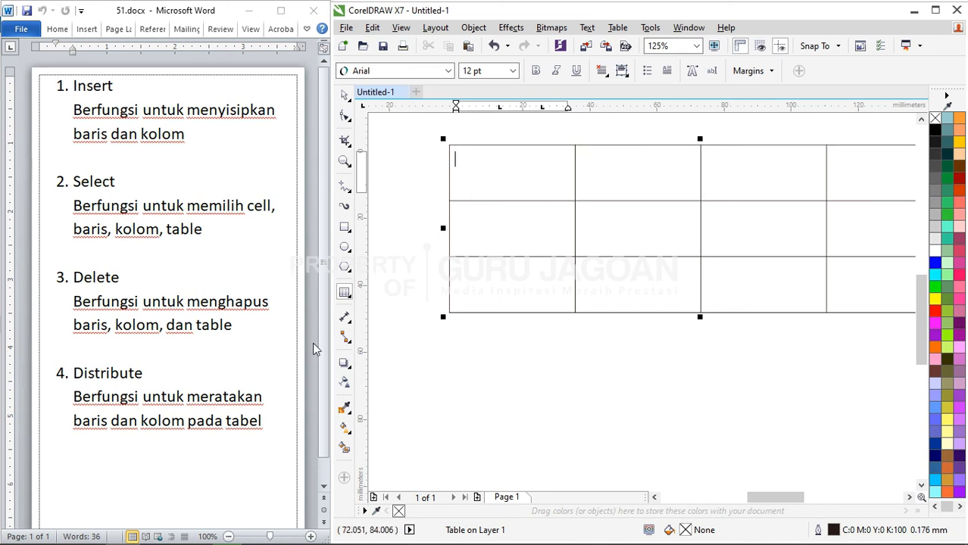
click(618, 28)
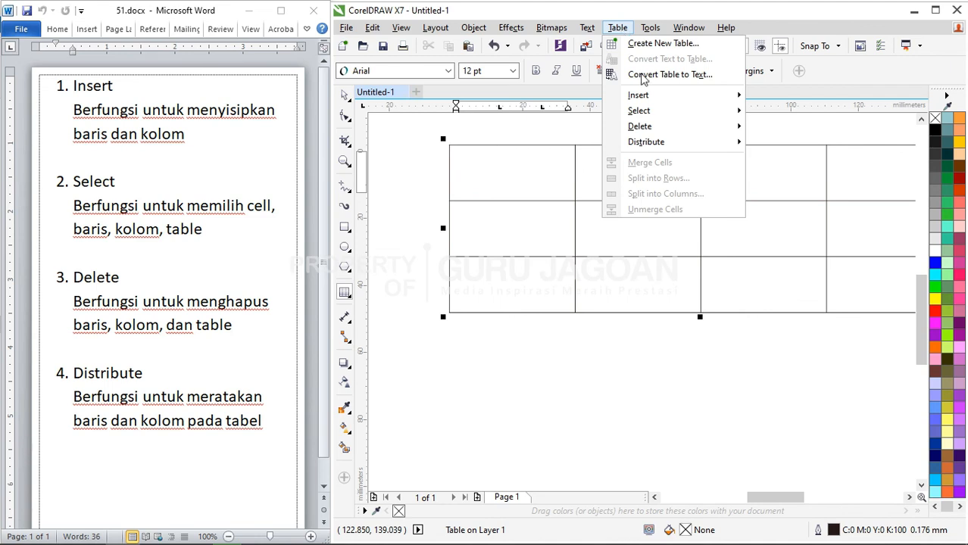
mouse_move(649, 165)
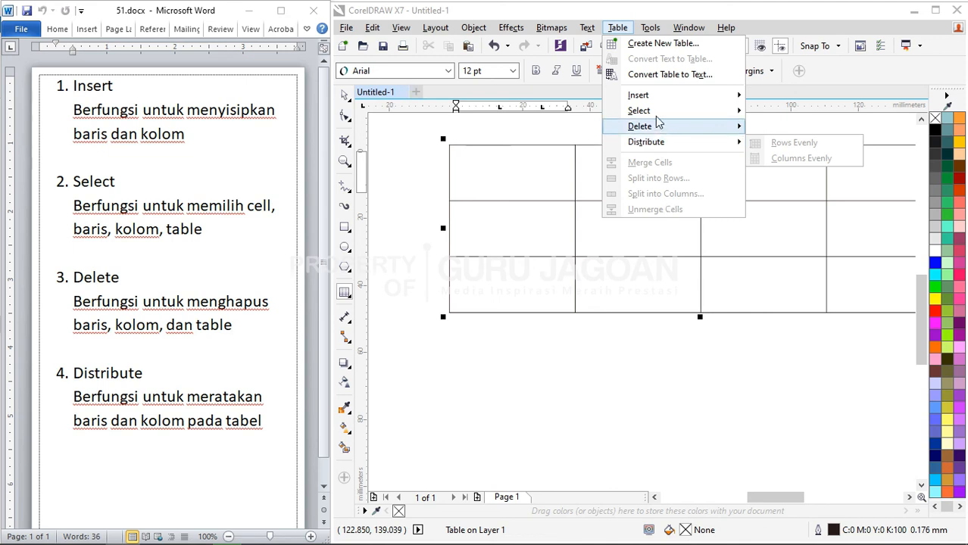
mouse_move(662, 129)
mouse_move(667, 147)
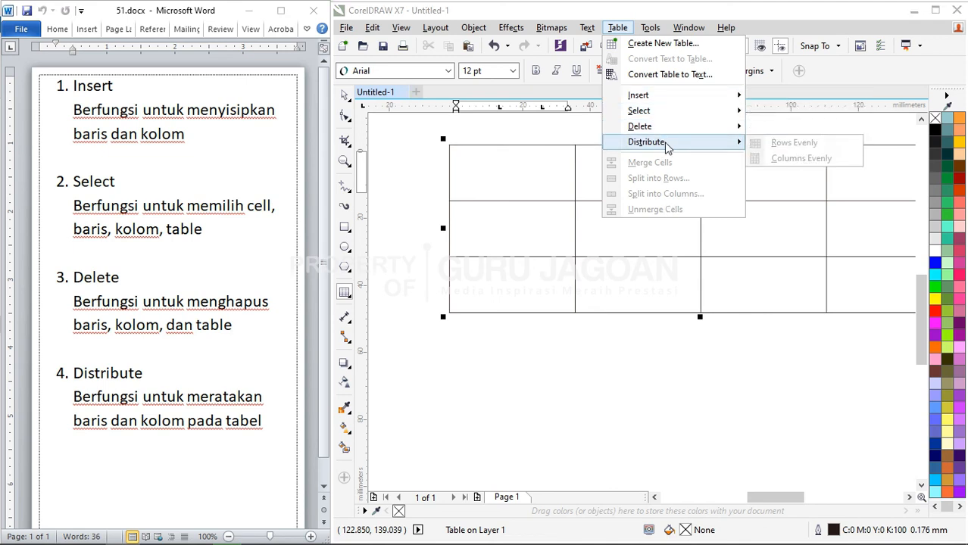